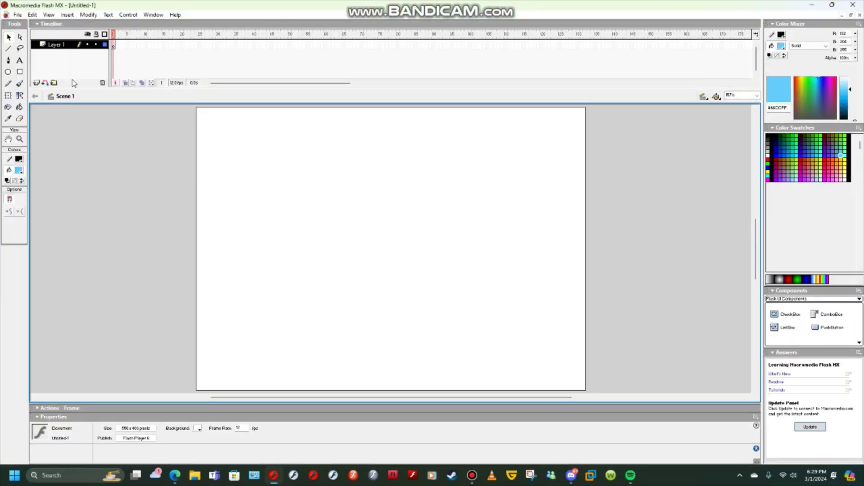
Step: Paint blue, then green, then red brush scribbles across the stage
{"action": "left_click", "coordinate": [21, 84]}
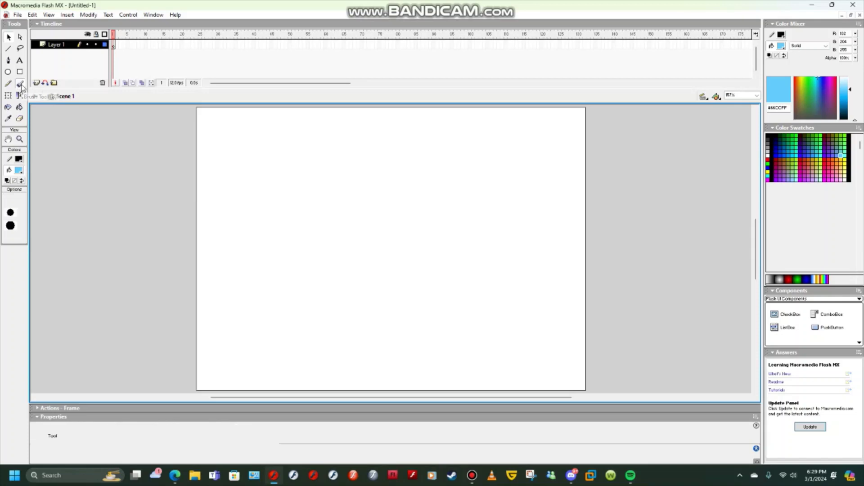
{"action": "left_click_drag", "start_coordinate": [310, 292], "coordinate": [431, 195]}
{"action": "mouse_move", "coordinate": [426, 258]}
{"action": "left_mouse_down"}
{"action": "mouse_move", "coordinate": [312, 249]}
{"action": "mouse_move", "coordinate": [292, 204]}
{"action": "mouse_move", "coordinate": [393, 315]}
{"action": "mouse_move", "coordinate": [304, 251]}
{"action": "mouse_move", "coordinate": [318, 188]}
{"action": "mouse_move", "coordinate": [318, 247]}
{"action": "mouse_move", "coordinate": [370, 282]}
{"action": "mouse_move", "coordinate": [321, 204]}
{"action": "mouse_move", "coordinate": [322, 237]}
{"action": "mouse_move", "coordinate": [401, 216]}
{"action": "left_mouse_up"}
{"action": "left_click", "coordinate": [820, 140]}
{"action": "mouse_move", "coordinate": [401, 225]}
{"action": "left_mouse_down"}
{"action": "mouse_move", "coordinate": [457, 298]}
{"action": "mouse_move", "coordinate": [416, 339]}
{"action": "mouse_move", "coordinate": [409, 315]}
{"action": "mouse_move", "coordinate": [362, 271]}
{"action": "left_mouse_up"}
{"action": "left_click", "coordinate": [806, 163]}
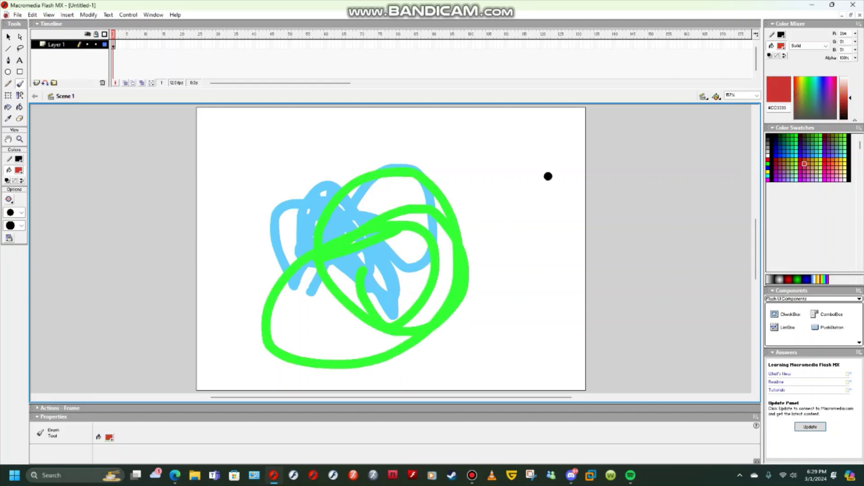
{"action": "left_click_drag", "start_coordinate": [434, 202], "coordinate": [373, 367]}
{"action": "mouse_move", "coordinate": [367, 285]}
{"action": "left_mouse_down"}
{"action": "mouse_move", "coordinate": [468, 300]}
{"action": "mouse_move", "coordinate": [480, 350]}
{"action": "mouse_move", "coordinate": [364, 301]}
{"action": "mouse_move", "coordinate": [469, 253]}
{"action": "left_mouse_up"}
{"action": "left_click_drag", "start_coordinate": [360, 302], "coordinate": [380, 256]}
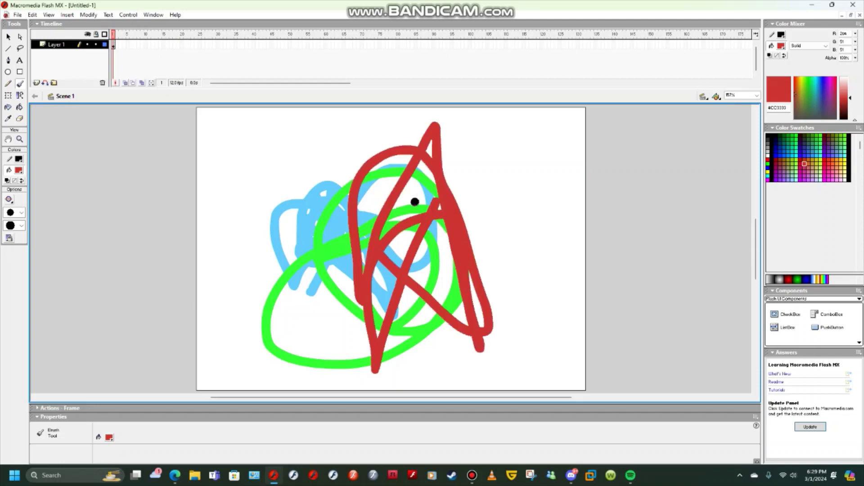
Step: Undo the red, green and blue strokes with Edit > Undo and Ctrl+Z
{"action": "left_click", "coordinate": [32, 14]}
{"action": "left_click", "coordinate": [47, 25]}
{"action": "left_click", "coordinate": [32, 15]}
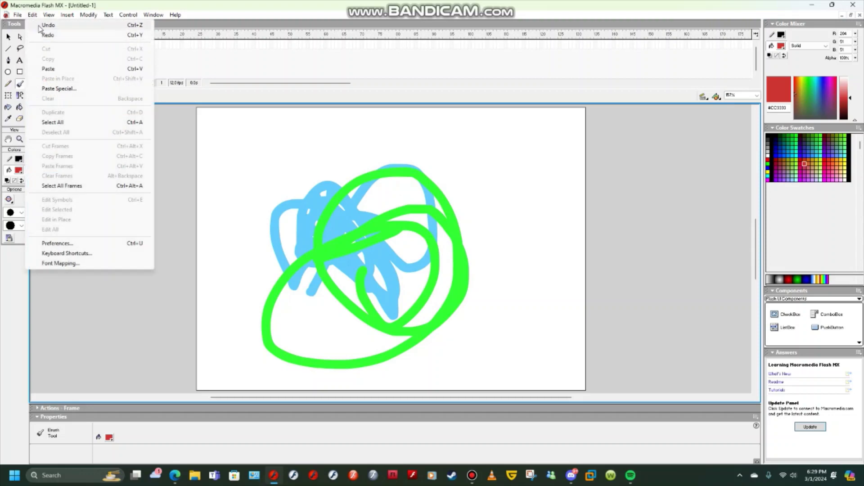
{"action": "left_click", "coordinate": [40, 26]}
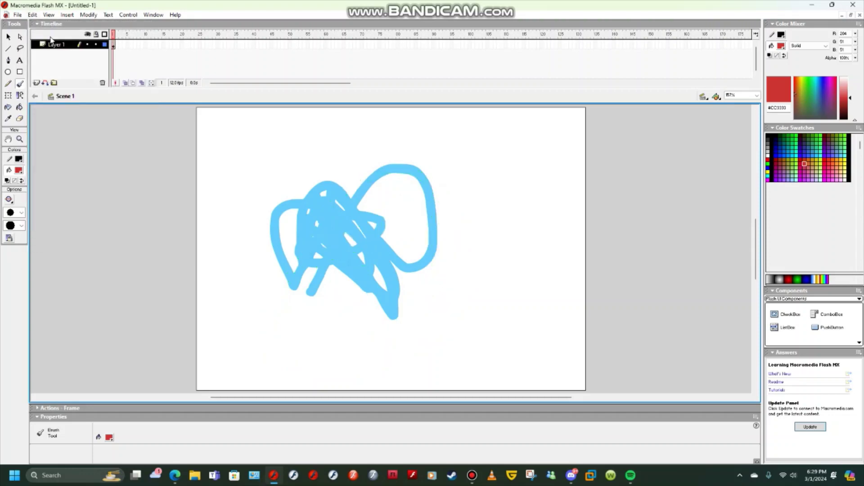
{"action": "key", "text": "ctrl+z"}
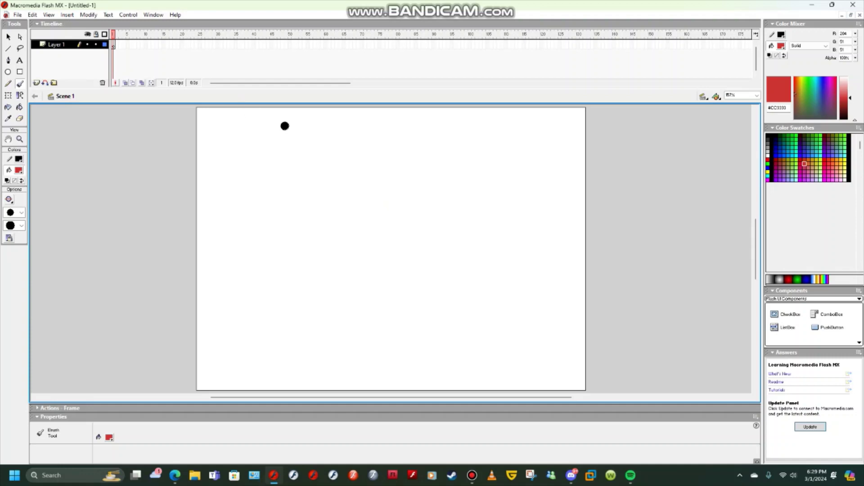
Step: With cyan as the fill, draw a trial circle and a rectangle on the stage
{"action": "left_click", "coordinate": [845, 154]}
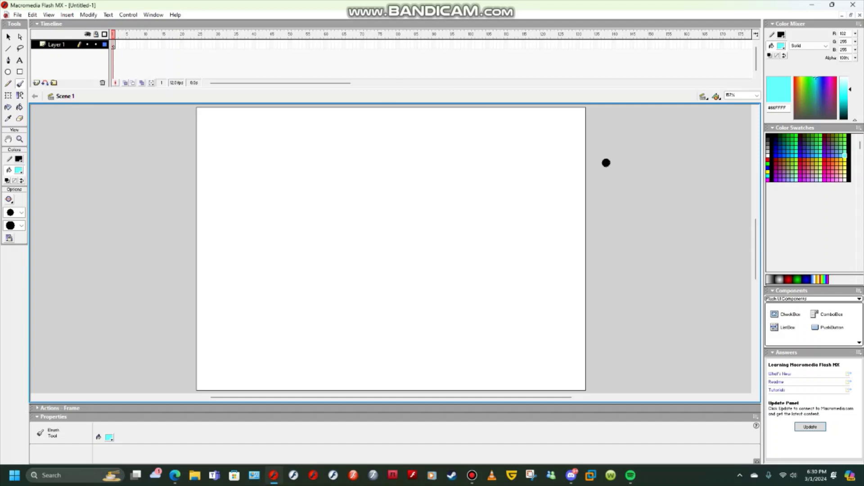
{"action": "left_click", "coordinate": [8, 95]}
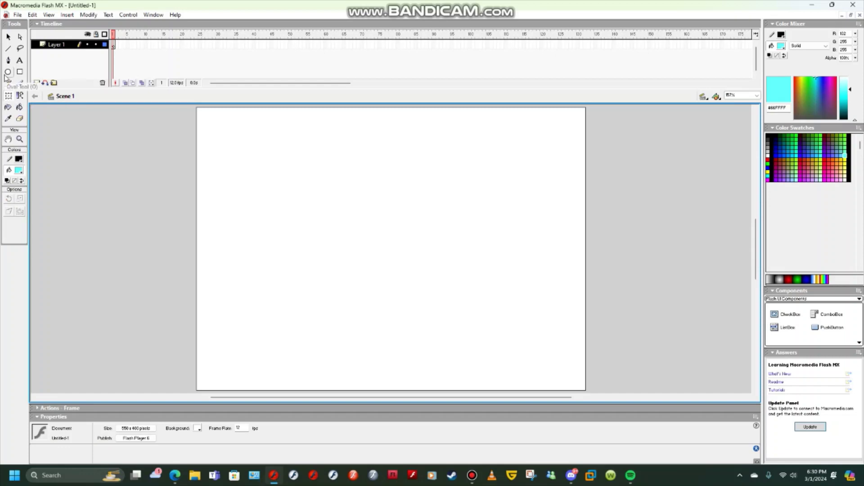
{"action": "left_click", "coordinate": [6, 74]}
{"action": "left_click_drag", "start_coordinate": [266, 164], "coordinate": [383, 271]}
{"action": "left_click", "coordinate": [20, 72]}
{"action": "left_click_drag", "start_coordinate": [443, 157], "coordinate": [551, 268]}
Step: Undo the cyan rectangle and circle through Edit > Undo
{"action": "left_click", "coordinate": [32, 15]}
{"action": "left_click", "coordinate": [44, 26]}
{"action": "left_click", "coordinate": [33, 15]}
{"action": "left_click", "coordinate": [44, 25]}
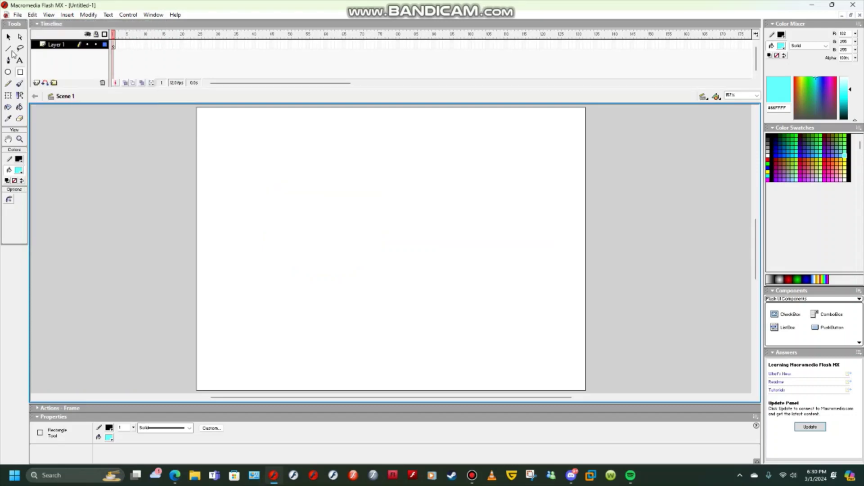
Step: Try the Lasso on a stage region, then drag a Pen point's curve handles
{"action": "left_click", "coordinate": [20, 49]}
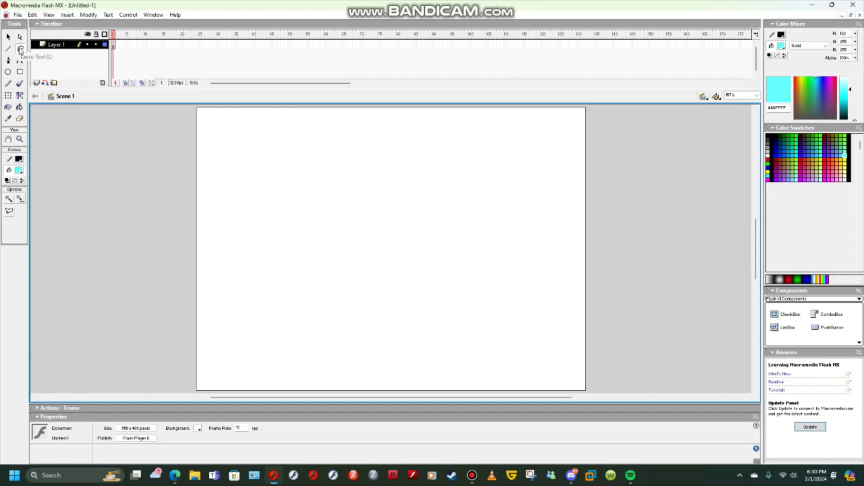
{"action": "mouse_move", "coordinate": [259, 162]}
{"action": "left_mouse_down"}
{"action": "mouse_move", "coordinate": [389, 142]}
{"action": "mouse_move", "coordinate": [432, 177]}
{"action": "mouse_move", "coordinate": [496, 239]}
{"action": "mouse_move", "coordinate": [497, 262]}
{"action": "mouse_move", "coordinate": [427, 326]}
{"action": "mouse_move", "coordinate": [268, 319]}
{"action": "mouse_move", "coordinate": [209, 220]}
{"action": "mouse_move", "coordinate": [203, 180]}
{"action": "mouse_move", "coordinate": [252, 132]}
{"action": "mouse_move", "coordinate": [337, 127]}
{"action": "mouse_move", "coordinate": [400, 146]}
{"action": "left_mouse_up"}
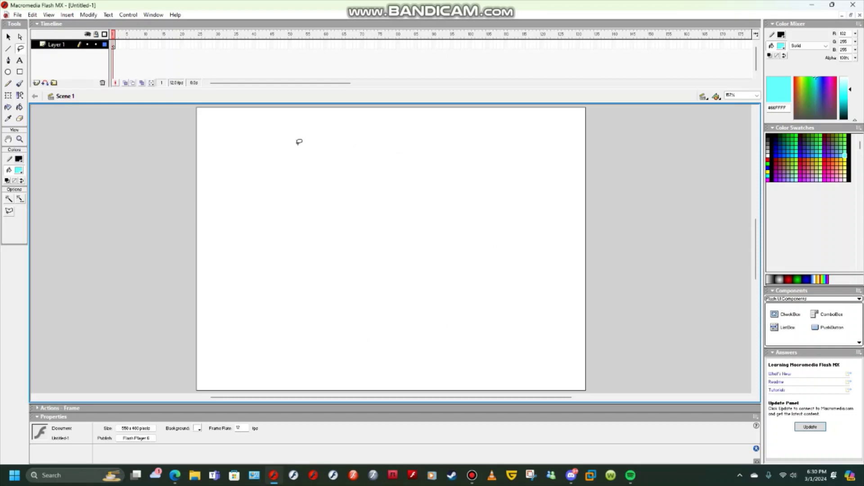
{"action": "left_click", "coordinate": [7, 60]}
{"action": "left_click_drag", "start_coordinate": [404, 230], "coordinate": [399, 181]}
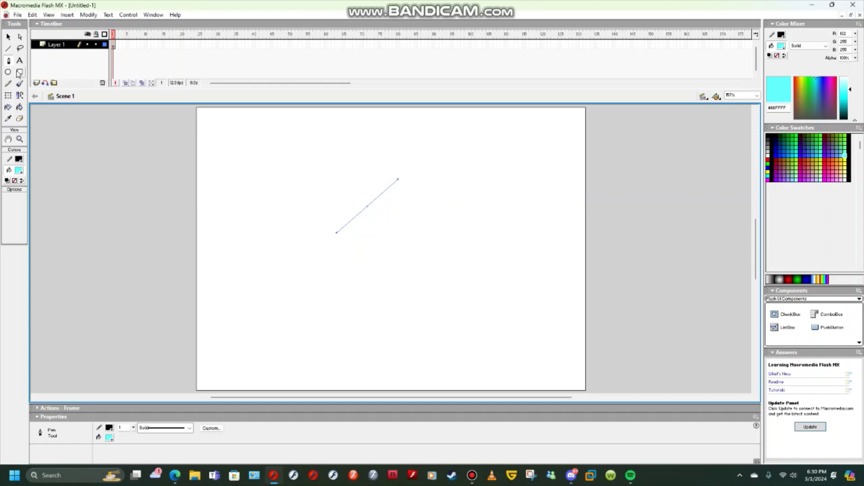
{"action": "left_click", "coordinate": [8, 83]}
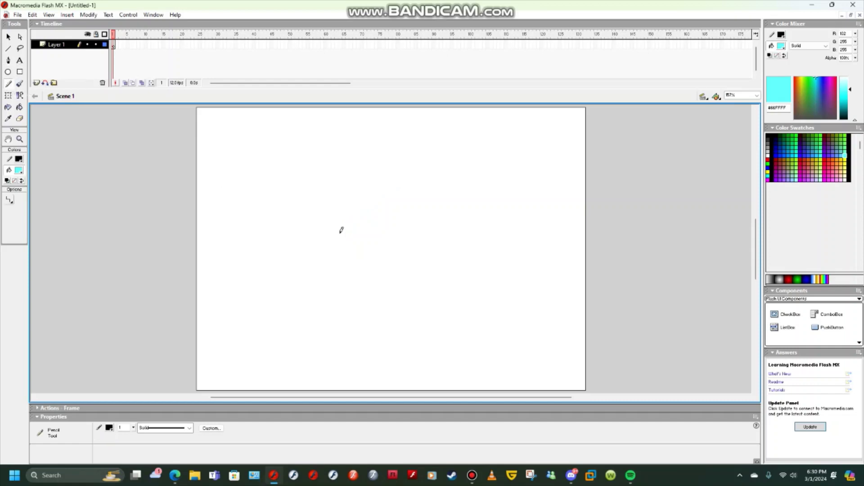
{"action": "mouse_move", "coordinate": [378, 229]}
{"action": "left_mouse_down"}
{"action": "mouse_move", "coordinate": [333, 194]}
{"action": "mouse_move", "coordinate": [460, 237]}
{"action": "mouse_move", "coordinate": [324, 248]}
{"action": "mouse_move", "coordinate": [422, 263]}
{"action": "mouse_move", "coordinate": [378, 207]}
{"action": "mouse_move", "coordinate": [386, 180]}
{"action": "left_mouse_up"}
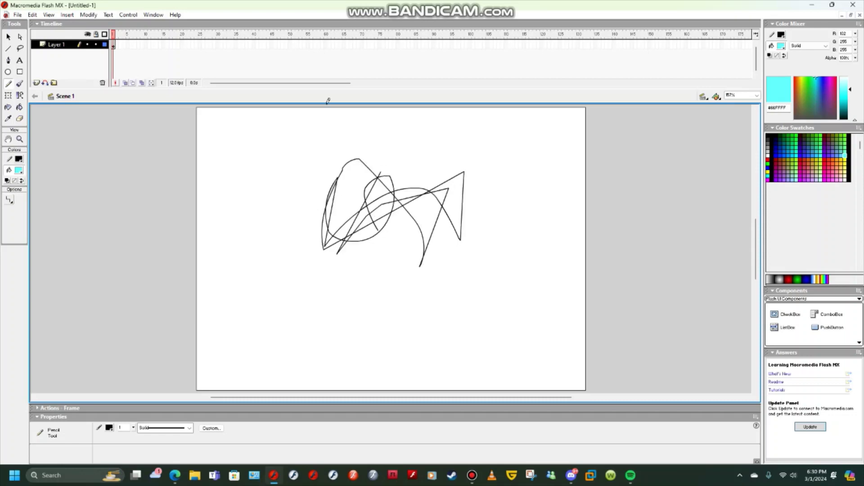
{"action": "left_click", "coordinate": [31, 15]}
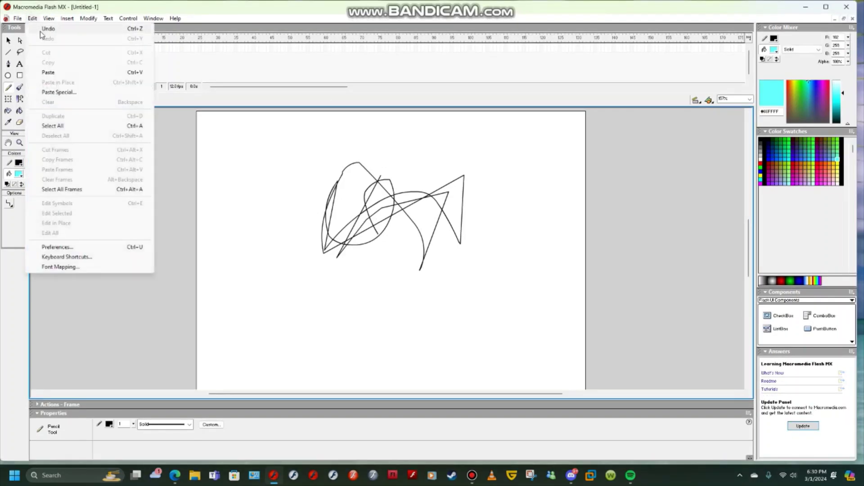
{"action": "left_click", "coordinate": [41, 26]}
{"action": "double_click", "coordinate": [138, 7]}
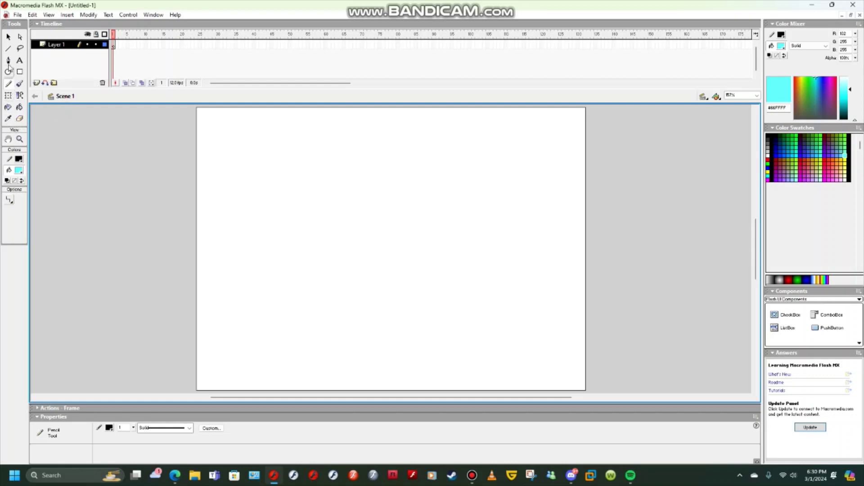
Step: Brush a solid cyan blob near the top centre of the stage
{"action": "left_click", "coordinate": [20, 83]}
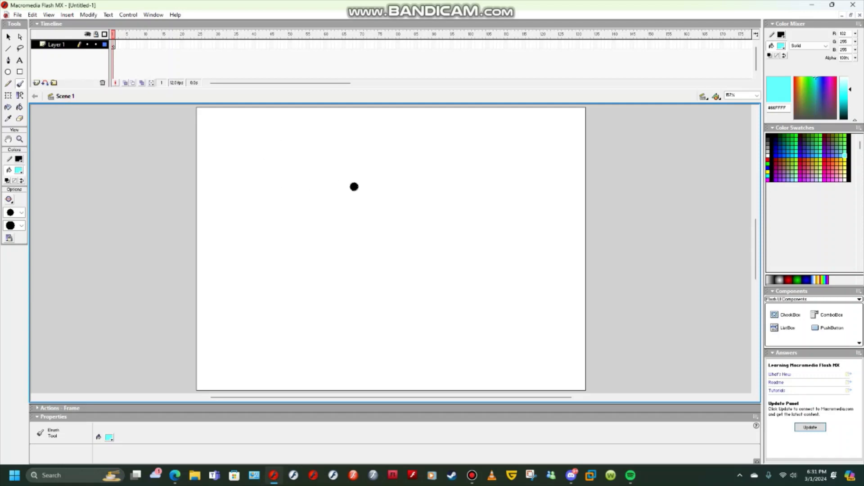
{"action": "mouse_move", "coordinate": [369, 152]}
{"action": "left_mouse_down"}
{"action": "mouse_move", "coordinate": [399, 159]}
{"action": "mouse_move", "coordinate": [424, 149]}
{"action": "mouse_move", "coordinate": [424, 122]}
{"action": "mouse_move", "coordinate": [396, 105]}
{"action": "mouse_move", "coordinate": [364, 112]}
{"action": "mouse_move", "coordinate": [345, 126]}
{"action": "mouse_move", "coordinate": [344, 138]}
{"action": "mouse_move", "coordinate": [372, 153]}
{"action": "mouse_move", "coordinate": [393, 151]}
{"action": "mouse_move", "coordinate": [418, 128]}
{"action": "mouse_move", "coordinate": [419, 147]}
{"action": "mouse_move", "coordinate": [358, 132]}
{"action": "mouse_move", "coordinate": [370, 146]}
{"action": "mouse_move", "coordinate": [399, 143]}
{"action": "mouse_move", "coordinate": [350, 144]}
{"action": "mouse_move", "coordinate": [354, 123]}
{"action": "mouse_move", "coordinate": [353, 140]}
{"action": "mouse_move", "coordinate": [375, 122]}
{"action": "mouse_move", "coordinate": [393, 121]}
{"action": "mouse_move", "coordinate": [380, 142]}
{"action": "mouse_move", "coordinate": [380, 129]}
{"action": "mouse_move", "coordinate": [394, 125]}
{"action": "mouse_move", "coordinate": [372, 132]}
{"action": "mouse_move", "coordinate": [411, 136]}
{"action": "mouse_move", "coordinate": [400, 141]}
{"action": "mouse_move", "coordinate": [406, 120]}
{"action": "mouse_move", "coordinate": [363, 122]}
{"action": "mouse_move", "coordinate": [415, 121]}
{"action": "left_mouse_up"}
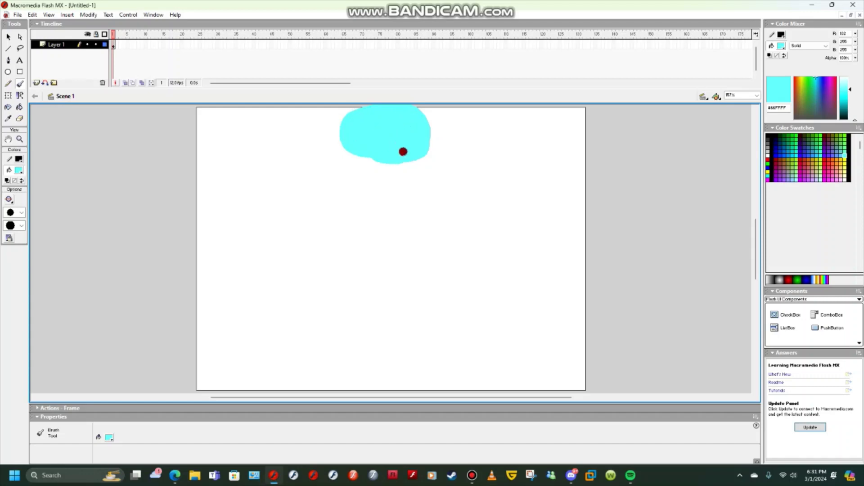
Step: Convert a later frame to a blank keyframe, enable Onion Skin, and brush a lower cyan blob
{"action": "right_click", "coordinate": [120, 44]}
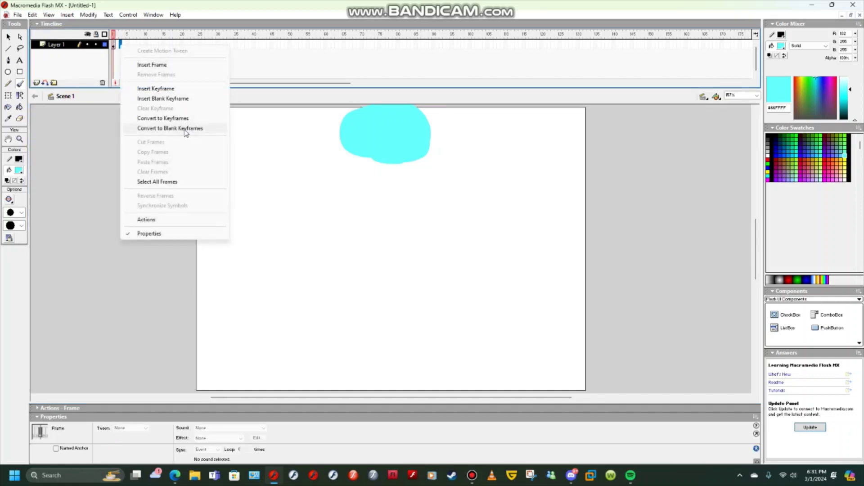
{"action": "left_click", "coordinate": [184, 129]}
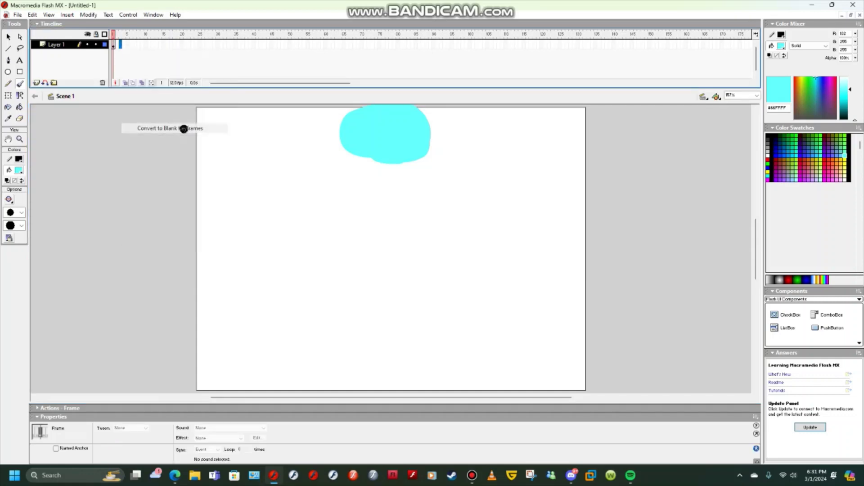
{"action": "left_click", "coordinate": [126, 84]}
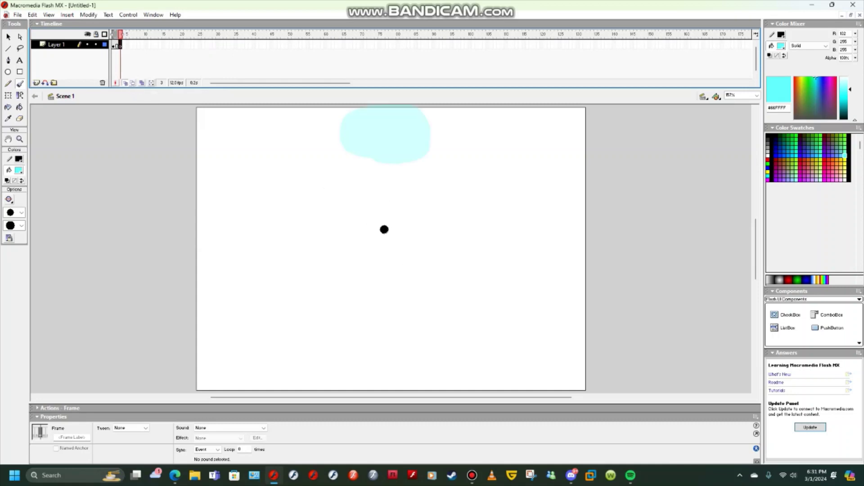
{"action": "mouse_move", "coordinate": [390, 237]}
{"action": "left_mouse_down"}
{"action": "mouse_move", "coordinate": [412, 219]}
{"action": "mouse_move", "coordinate": [407, 190]}
{"action": "mouse_move", "coordinate": [376, 196]}
{"action": "mouse_move", "coordinate": [364, 210]}
{"action": "mouse_move", "coordinate": [375, 236]}
{"action": "mouse_move", "coordinate": [384, 235]}
{"action": "mouse_move", "coordinate": [407, 200]}
{"action": "mouse_move", "coordinate": [386, 205]}
{"action": "mouse_move", "coordinate": [399, 225]}
{"action": "mouse_move", "coordinate": [398, 204]}
{"action": "mouse_move", "coordinate": [389, 232]}
{"action": "mouse_move", "coordinate": [384, 196]}
{"action": "mouse_move", "coordinate": [377, 225]}
{"action": "mouse_move", "coordinate": [371, 204]}
{"action": "mouse_move", "coordinate": [370, 227]}
{"action": "left_mouse_up"}
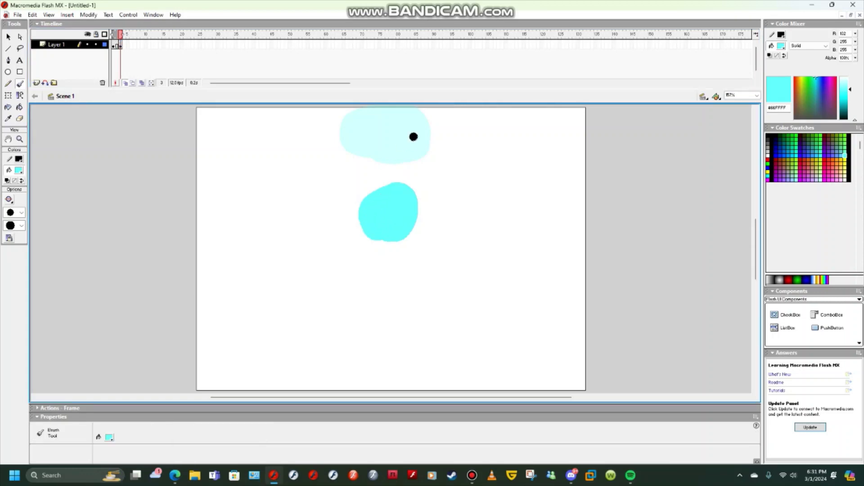
Step: Make frame 5 a blank keyframe and brush a cyan blob just below the faded one
{"action": "left_click", "coordinate": [128, 45]}
{"action": "right_click", "coordinate": [129, 45]}
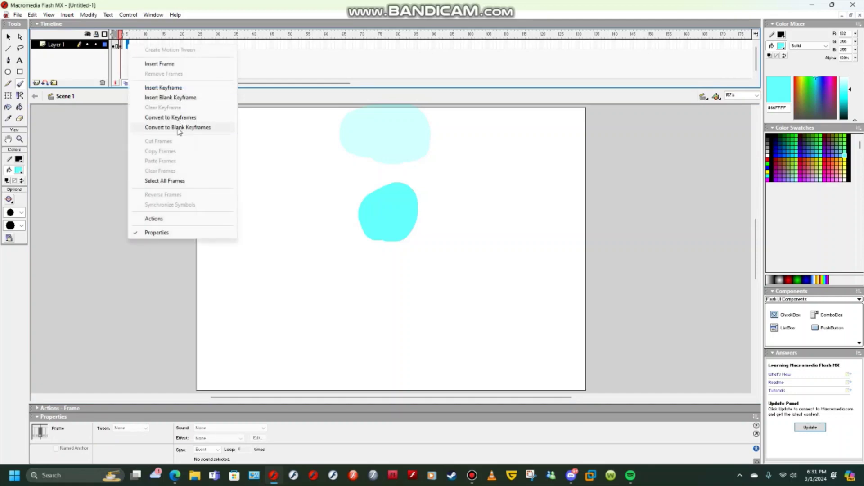
{"action": "left_click", "coordinate": [177, 128]}
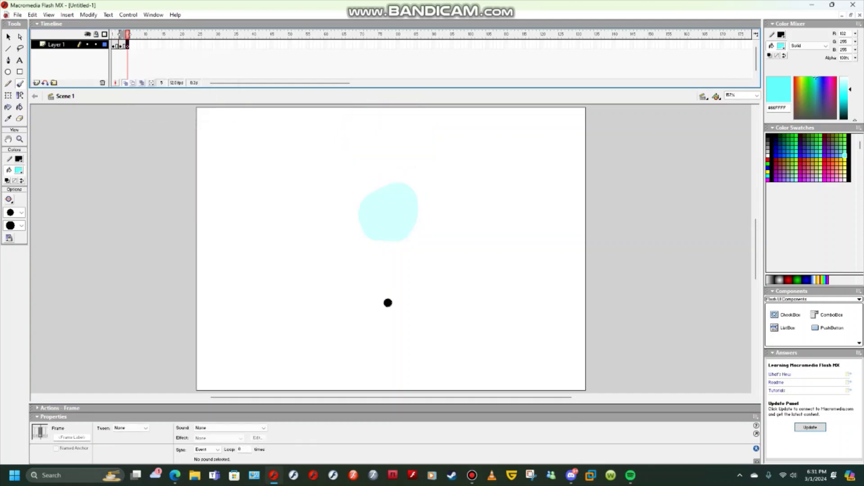
{"action": "mouse_move", "coordinate": [393, 310]}
{"action": "left_mouse_down"}
{"action": "mouse_move", "coordinate": [420, 295]}
{"action": "mouse_move", "coordinate": [420, 264]}
{"action": "mouse_move", "coordinate": [402, 252]}
{"action": "mouse_move", "coordinate": [382, 254]}
{"action": "mouse_move", "coordinate": [362, 269]}
{"action": "mouse_move", "coordinate": [359, 286]}
{"action": "mouse_move", "coordinate": [382, 311]}
{"action": "mouse_move", "coordinate": [413, 302]}
{"action": "mouse_move", "coordinate": [415, 279]}
{"action": "mouse_move", "coordinate": [382, 303]}
{"action": "mouse_move", "coordinate": [400, 300]}
{"action": "mouse_move", "coordinate": [408, 282]}
{"action": "mouse_move", "coordinate": [386, 300]}
{"action": "mouse_move", "coordinate": [409, 285]}
{"action": "mouse_move", "coordinate": [384, 289]}
{"action": "mouse_move", "coordinate": [367, 278]}
{"action": "mouse_move", "coordinate": [366, 299]}
{"action": "mouse_move", "coordinate": [372, 284]}
{"action": "mouse_move", "coordinate": [377, 294]}
{"action": "mouse_move", "coordinate": [365, 282]}
{"action": "mouse_move", "coordinate": [383, 268]}
{"action": "mouse_move", "coordinate": [379, 276]}
{"action": "mouse_move", "coordinate": [366, 272]}
{"action": "mouse_move", "coordinate": [393, 262]}
{"action": "mouse_move", "coordinate": [421, 273]}
{"action": "mouse_move", "coordinate": [384, 266]}
{"action": "mouse_move", "coordinate": [405, 260]}
{"action": "mouse_move", "coordinate": [381, 260]}
{"action": "mouse_move", "coordinate": [395, 257]}
{"action": "mouse_move", "coordinate": [371, 263]}
{"action": "mouse_move", "coordinate": [420, 265]}
{"action": "mouse_move", "coordinate": [377, 275]}
{"action": "left_mouse_up"}
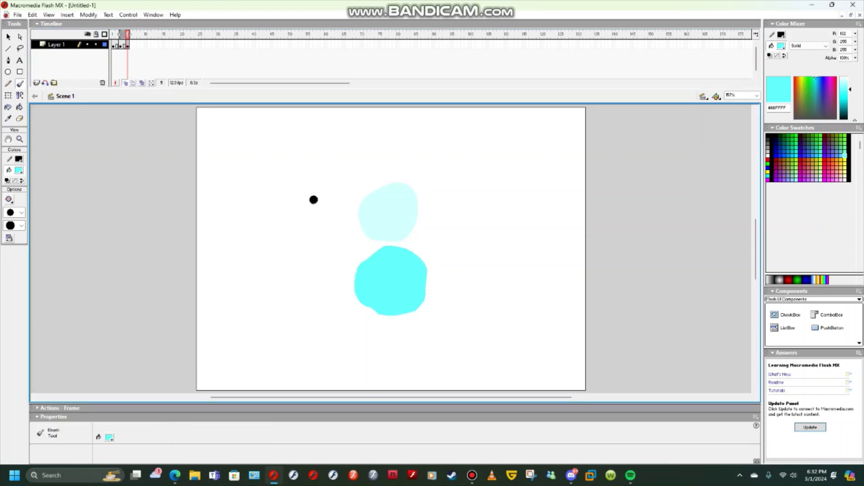
Step: Convert frame 7 to a blank keyframe and paint a cyan blob near the stage bottom
{"action": "right_click", "coordinate": [135, 47]}
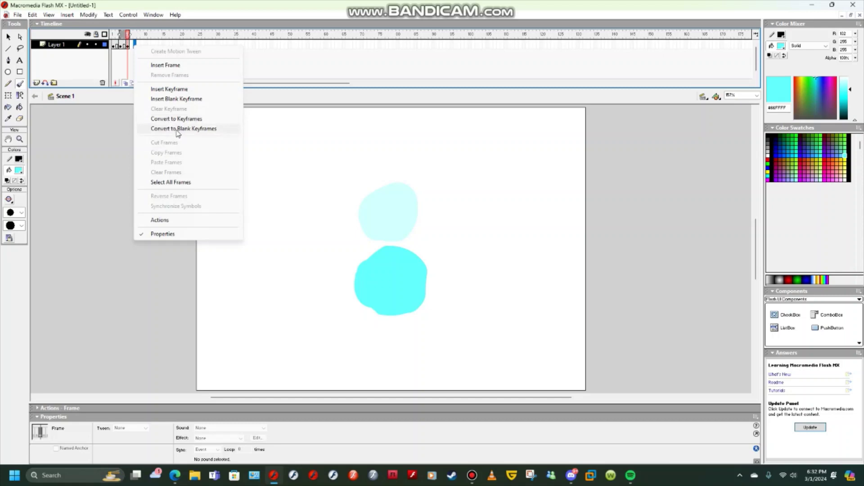
{"action": "left_click", "coordinate": [174, 131]}
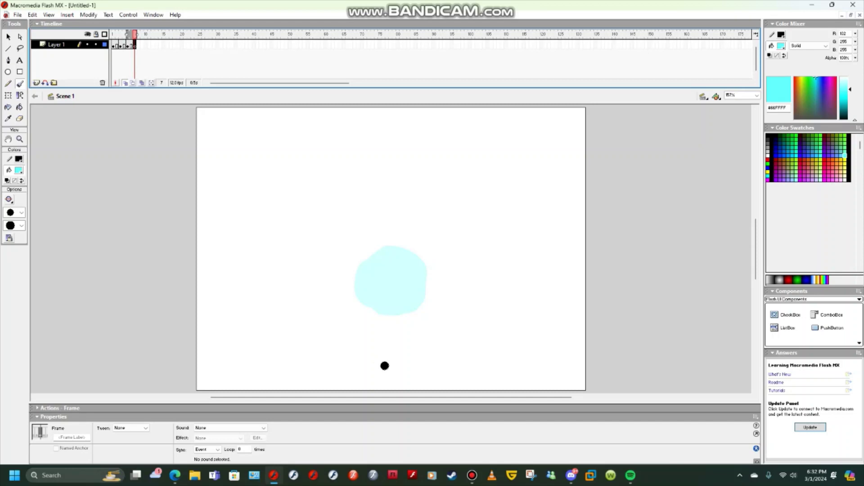
{"action": "mouse_move", "coordinate": [388, 369]}
{"action": "left_mouse_down"}
{"action": "mouse_move", "coordinate": [416, 372]}
{"action": "mouse_move", "coordinate": [437, 352]}
{"action": "mouse_move", "coordinate": [429, 336]}
{"action": "mouse_move", "coordinate": [381, 327]}
{"action": "mouse_move", "coordinate": [370, 352]}
{"action": "mouse_move", "coordinate": [394, 365]}
{"action": "mouse_move", "coordinate": [415, 359]}
{"action": "mouse_move", "coordinate": [396, 350]}
{"action": "mouse_move", "coordinate": [395, 365]}
{"action": "mouse_move", "coordinate": [413, 355]}
{"action": "mouse_move", "coordinate": [390, 361]}
{"action": "mouse_move", "coordinate": [404, 357]}
{"action": "mouse_move", "coordinate": [388, 359]}
{"action": "mouse_move", "coordinate": [379, 341]}
{"action": "mouse_move", "coordinate": [387, 350]}
{"action": "mouse_move", "coordinate": [376, 351]}
{"action": "mouse_move", "coordinate": [377, 341]}
{"action": "mouse_move", "coordinate": [392, 349]}
{"action": "mouse_move", "coordinate": [381, 333]}
{"action": "mouse_move", "coordinate": [418, 354]}
{"action": "mouse_move", "coordinate": [418, 369]}
{"action": "mouse_move", "coordinate": [425, 339]}
{"action": "mouse_move", "coordinate": [429, 352]}
{"action": "mouse_move", "coordinate": [406, 333]}
{"action": "mouse_move", "coordinate": [383, 348]}
{"action": "mouse_move", "coordinate": [422, 341]}
{"action": "mouse_move", "coordinate": [409, 343]}
{"action": "mouse_move", "coordinate": [415, 333]}
{"action": "mouse_move", "coordinate": [397, 355]}
{"action": "left_mouse_up"}
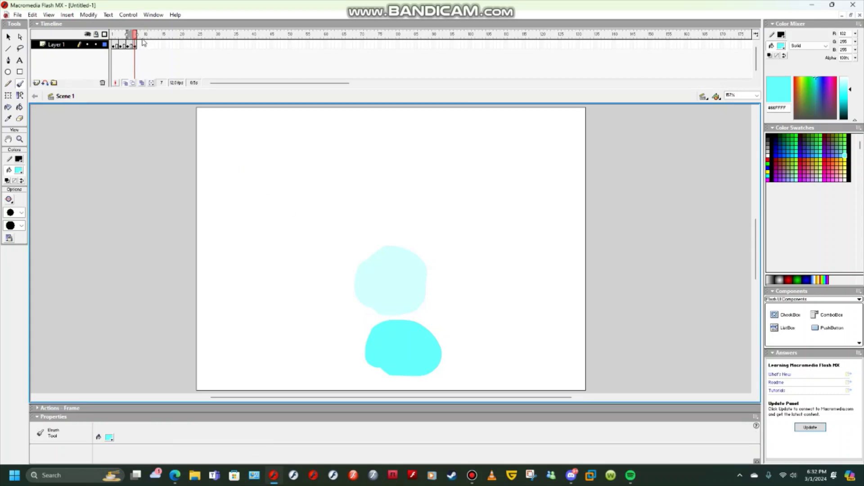
{"action": "left_click", "coordinate": [128, 15]}
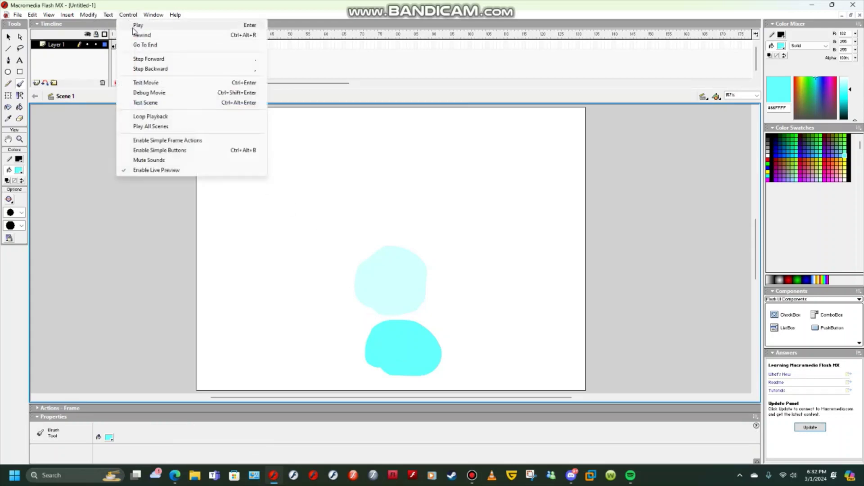
{"action": "left_click", "coordinate": [135, 23]}
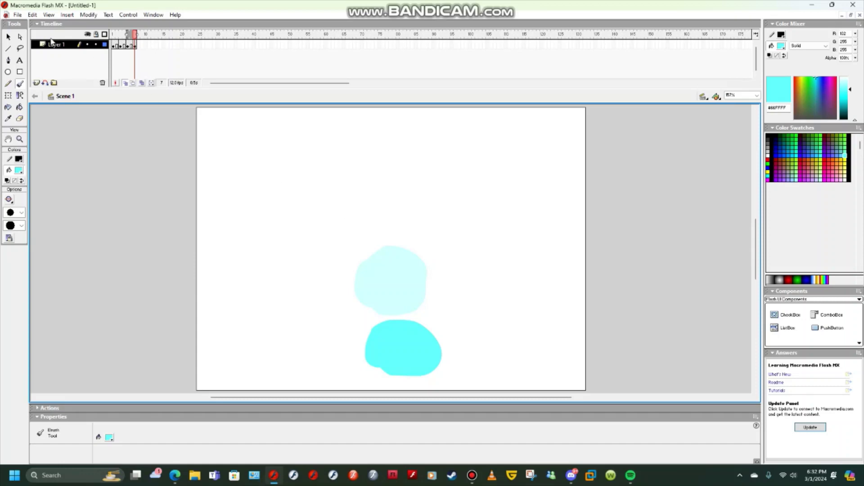
Step: Insert a keyframe at the last frame of the timeline
{"action": "left_click", "coordinate": [136, 45]}
{"action": "right_click", "coordinate": [136, 45]}
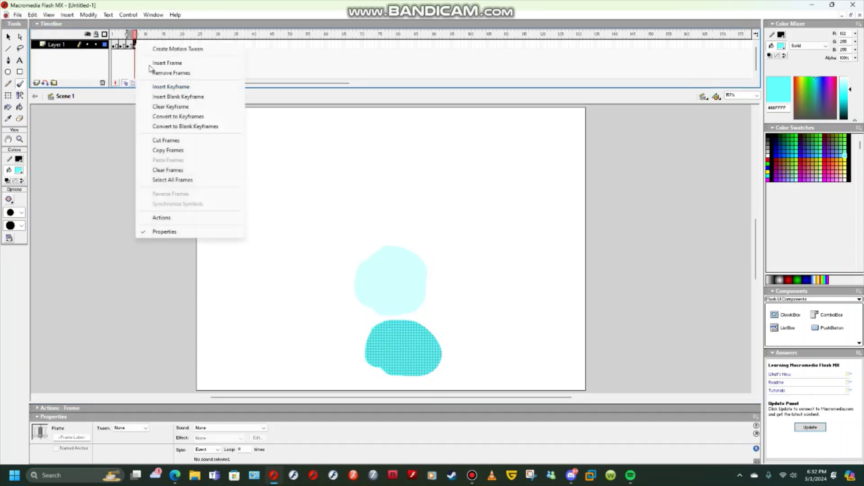
{"action": "left_click", "coordinate": [176, 86]}
Step: Remove frames one at a time from the end, starting at frame 6, until two remain
{"action": "right_click", "coordinate": [134, 46]}
{"action": "left_click", "coordinate": [168, 74]}
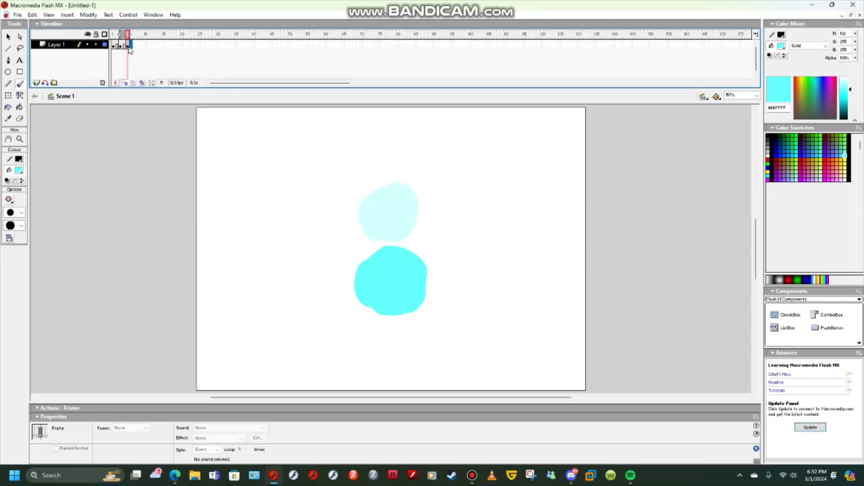
{"action": "right_click", "coordinate": [129, 49]}
{"action": "left_click", "coordinate": [166, 77]}
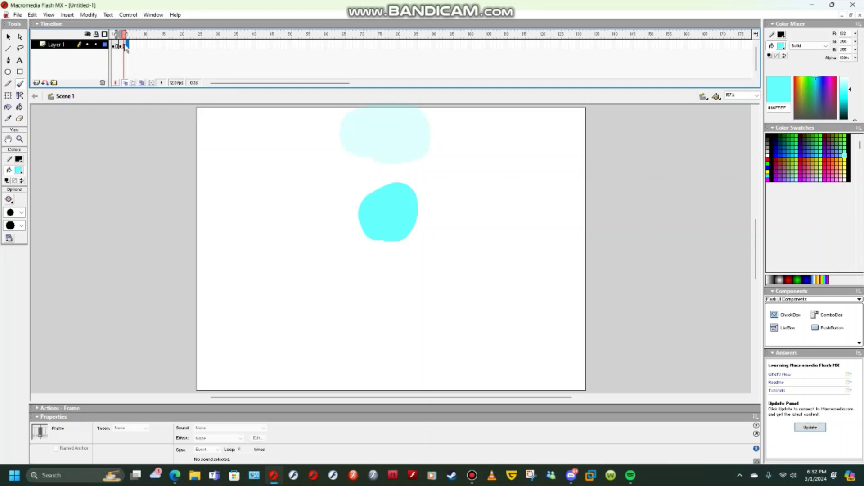
{"action": "right_click", "coordinate": [126, 47]}
{"action": "left_click", "coordinate": [168, 74]}
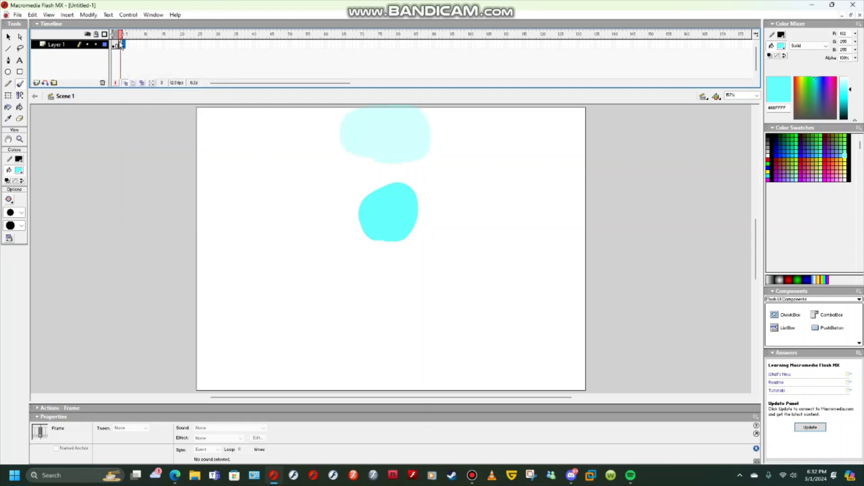
{"action": "right_click", "coordinate": [121, 45]}
{"action": "left_click", "coordinate": [156, 71]}
{"action": "right_click", "coordinate": [118, 45]}
Step: Remove the last extra frame so only frame 1 remains, then undo that removal
{"action": "left_click", "coordinate": [162, 76]}
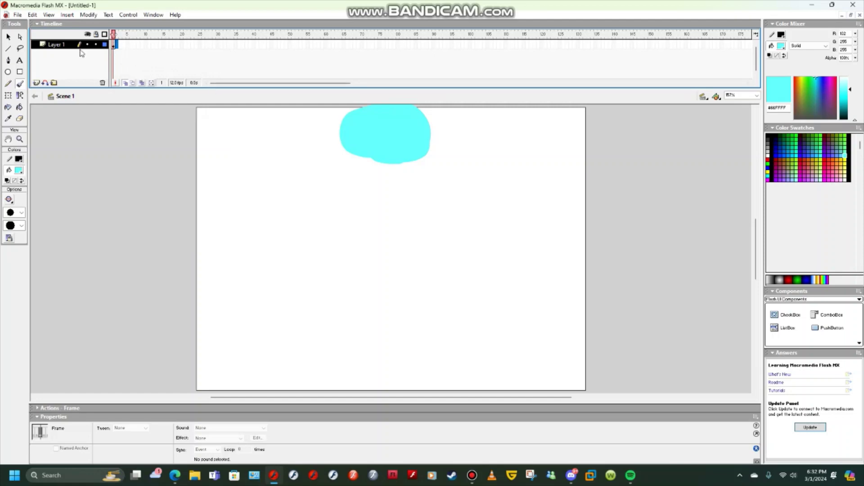
{"action": "left_click", "coordinate": [32, 15]}
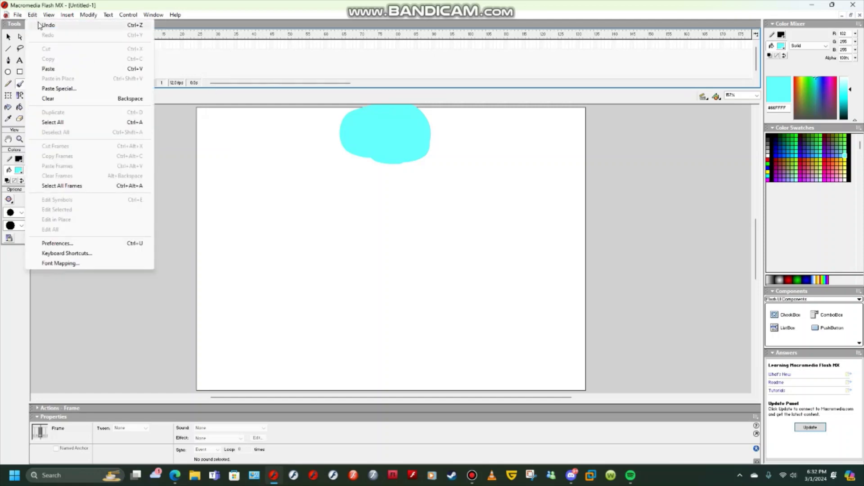
{"action": "left_click", "coordinate": [47, 26]}
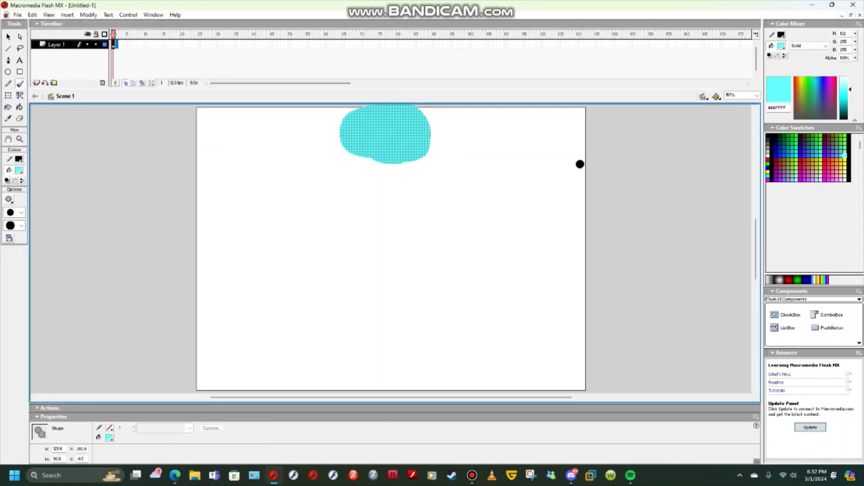
Step: Undo repeatedly via Edit > Undo until the removed frames and blobs are restored
{"action": "left_click", "coordinate": [33, 15]}
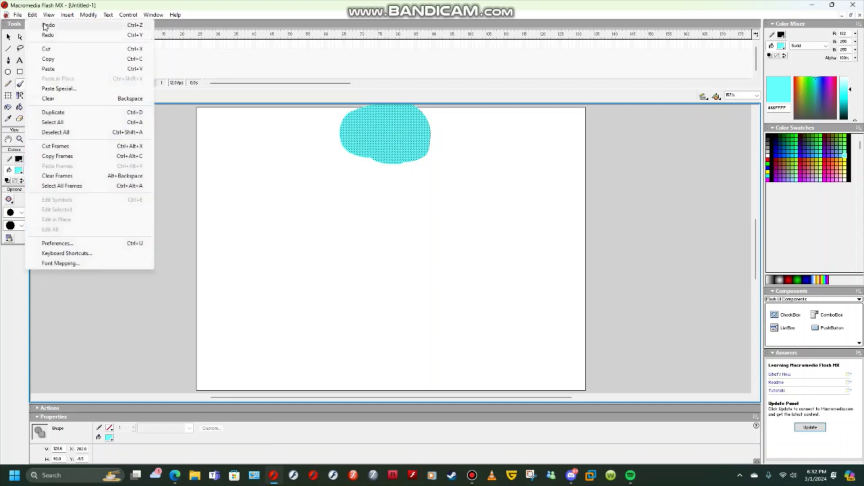
{"action": "left_click", "coordinate": [32, 14]}
{"action": "left_click", "coordinate": [33, 14]}
{"action": "left_click", "coordinate": [40, 25]}
{"action": "left_click", "coordinate": [32, 15]}
{"action": "left_click", "coordinate": [41, 26]}
{"action": "left_click", "coordinate": [32, 15]}
{"action": "left_click", "coordinate": [40, 26]}
{"action": "left_click", "coordinate": [32, 14]}
{"action": "left_click", "coordinate": [41, 26]}
{"action": "left_click", "coordinate": [32, 14]}
{"action": "left_click", "coordinate": [41, 25]}
{"action": "left_click", "coordinate": [32, 14]}
{"action": "left_click", "coordinate": [43, 25]}
{"action": "left_click", "coordinate": [32, 14]}
{"action": "left_click", "coordinate": [45, 27]}
{"action": "left_click", "coordinate": [33, 15]}
{"action": "left_click", "coordinate": [42, 25]}
{"action": "left_click", "coordinate": [32, 14]}
{"action": "left_click", "coordinate": [41, 25]}
{"action": "left_click", "coordinate": [33, 15]}
{"action": "left_click", "coordinate": [43, 25]}
{"action": "left_click", "coordinate": [33, 14]}
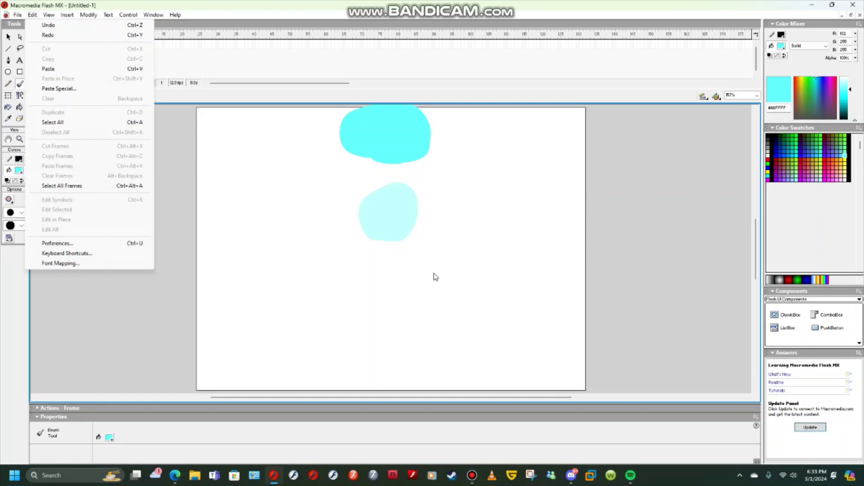
{"action": "left_click", "coordinate": [644, 256]}
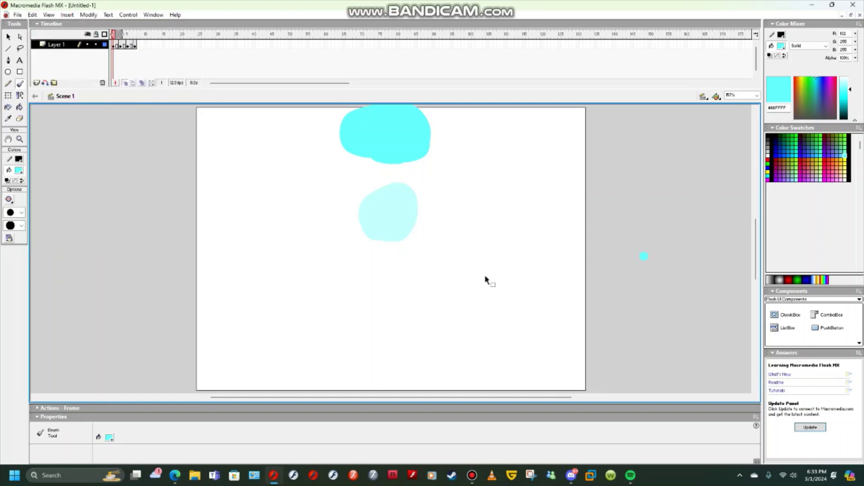
Step: Undo the blobs, then brush a cyan stick figure's leg, body, arm and round head
{"action": "key", "text": "ctrl+z"}
{"action": "key", "text": "ctrl+z"}
{"action": "key", "text": "ctrl+z"}
{"action": "key", "text": "ctrl+z"}
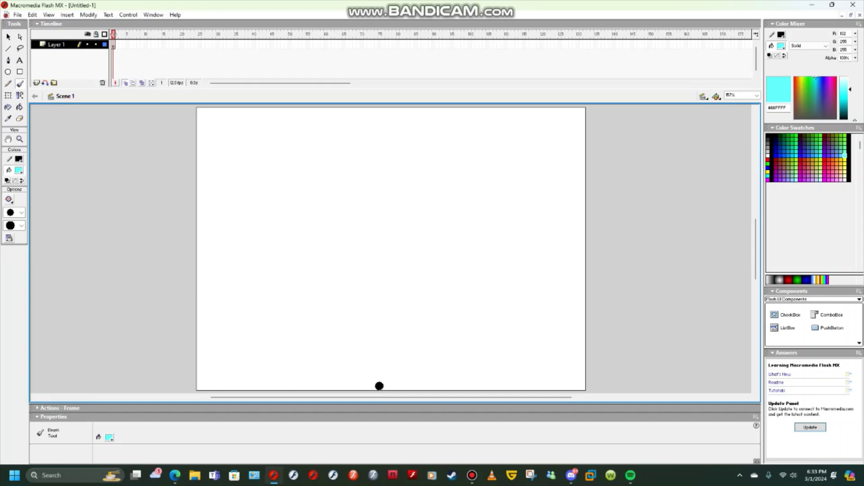
{"action": "left_click_drag", "start_coordinate": [377, 386], "coordinate": [371, 388]}
{"action": "left_click_drag", "start_coordinate": [378, 386], "coordinate": [383, 343]}
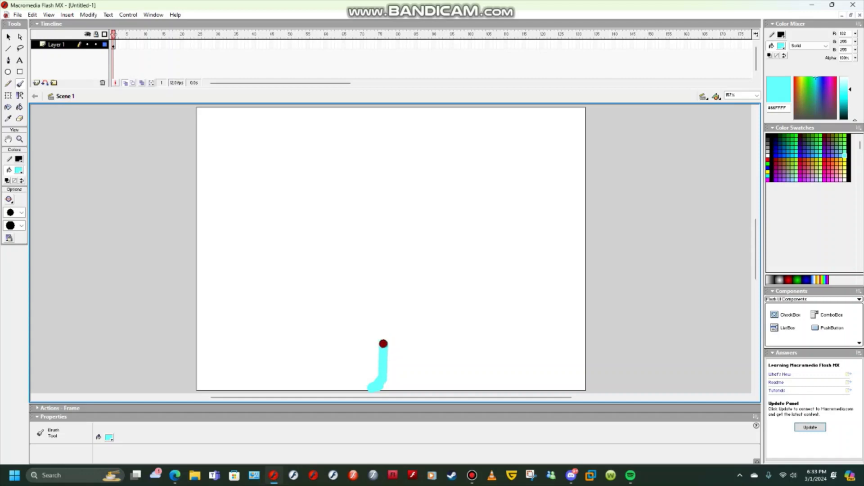
{"action": "left_click_drag", "start_coordinate": [383, 344], "coordinate": [392, 312]}
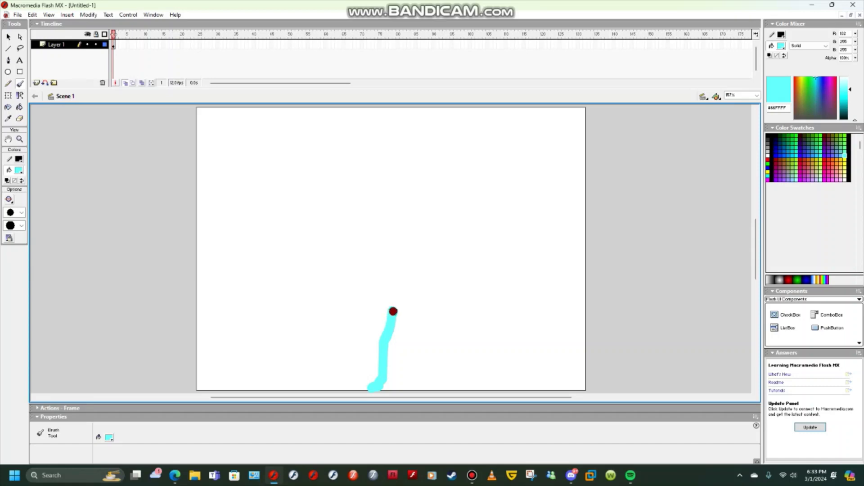
{"action": "mouse_move", "coordinate": [392, 311]}
{"action": "left_mouse_down"}
{"action": "mouse_move", "coordinate": [389, 255]}
{"action": "mouse_move", "coordinate": [363, 302]}
{"action": "left_mouse_up"}
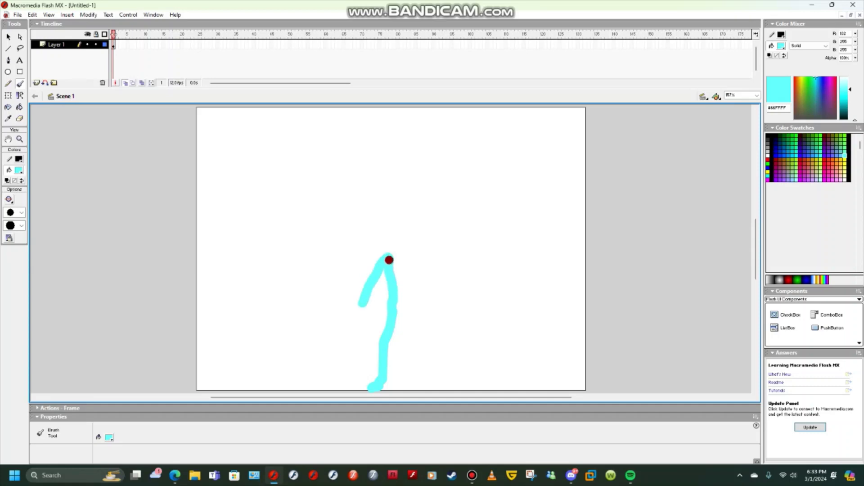
{"action": "mouse_move", "coordinate": [389, 258]}
{"action": "left_mouse_down"}
{"action": "mouse_move", "coordinate": [412, 315]}
{"action": "mouse_move", "coordinate": [398, 316]}
{"action": "mouse_move", "coordinate": [413, 389]}
{"action": "left_mouse_up"}
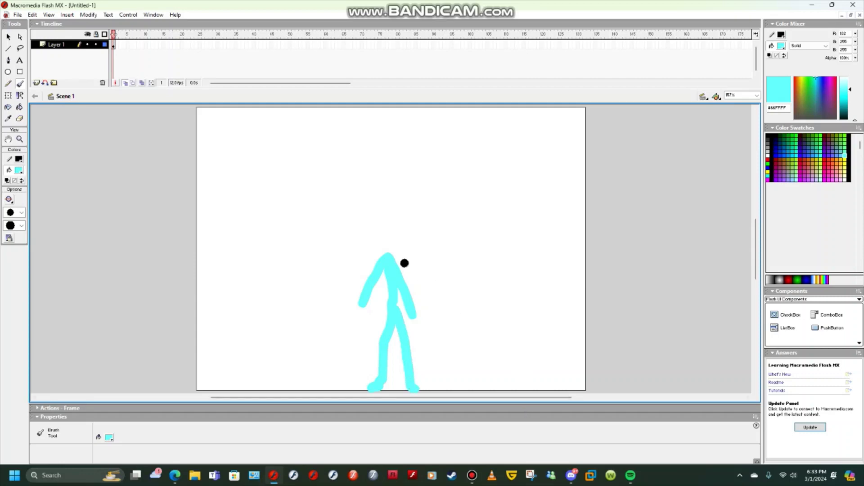
{"action": "mouse_move", "coordinate": [388, 255]}
{"action": "left_mouse_down"}
{"action": "mouse_move", "coordinate": [376, 221]}
{"action": "mouse_move", "coordinate": [404, 235]}
{"action": "mouse_move", "coordinate": [385, 255]}
{"action": "left_mouse_up"}
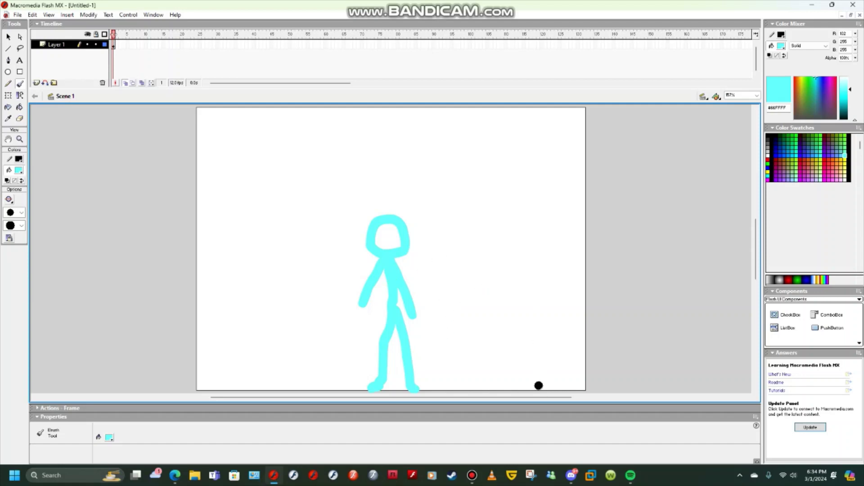
Step: Undo the stick figure's head, right leg and right arm through Edit > Undo
{"action": "left_click", "coordinate": [34, 15]}
{"action": "left_click", "coordinate": [45, 25]}
{"action": "left_click", "coordinate": [34, 15]}
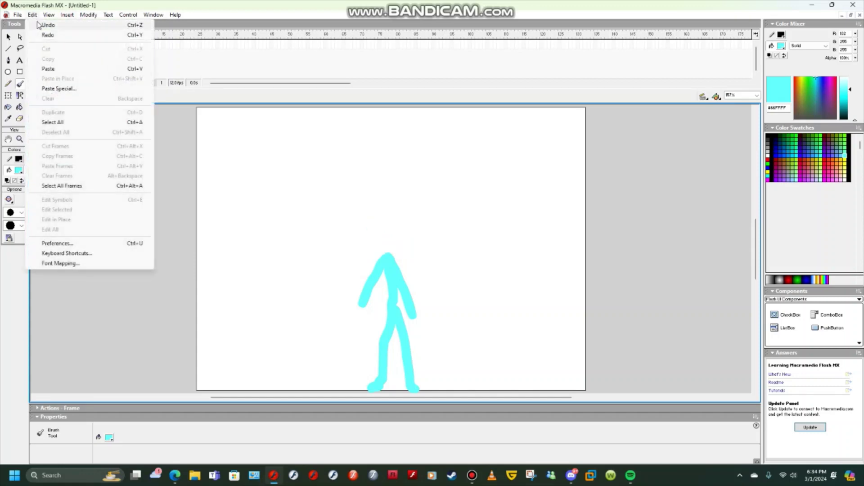
{"action": "left_click", "coordinate": [45, 25]}
{"action": "left_click", "coordinate": [32, 15]}
{"action": "left_click", "coordinate": [45, 25]}
{"action": "left_click", "coordinate": [32, 15]}
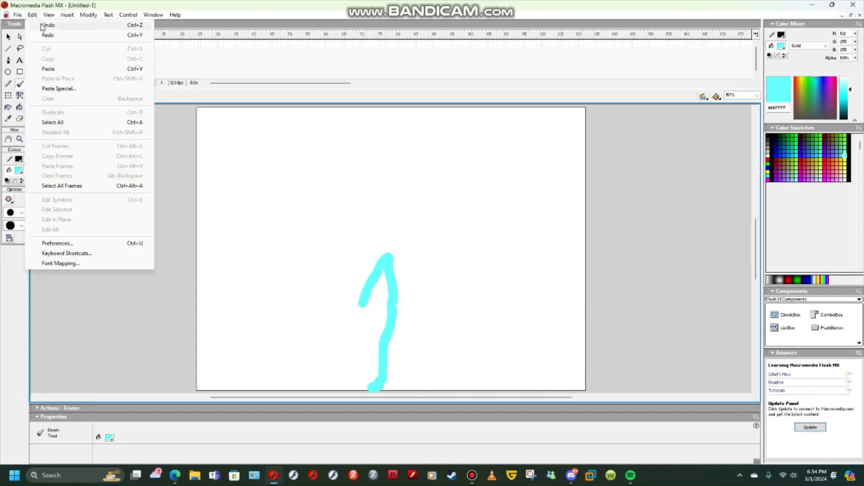
{"action": "left_click", "coordinate": [45, 25]}
Step: Undo the remaining cyan strokes and small blob, then expand and collapse the Actions - Frame panel
{"action": "left_click", "coordinate": [32, 15]}
{"action": "left_click", "coordinate": [45, 25]}
{"action": "left_click", "coordinate": [33, 14]}
{"action": "left_click", "coordinate": [45, 24]}
{"action": "left_click", "coordinate": [33, 15]}
{"action": "left_click", "coordinate": [45, 25]}
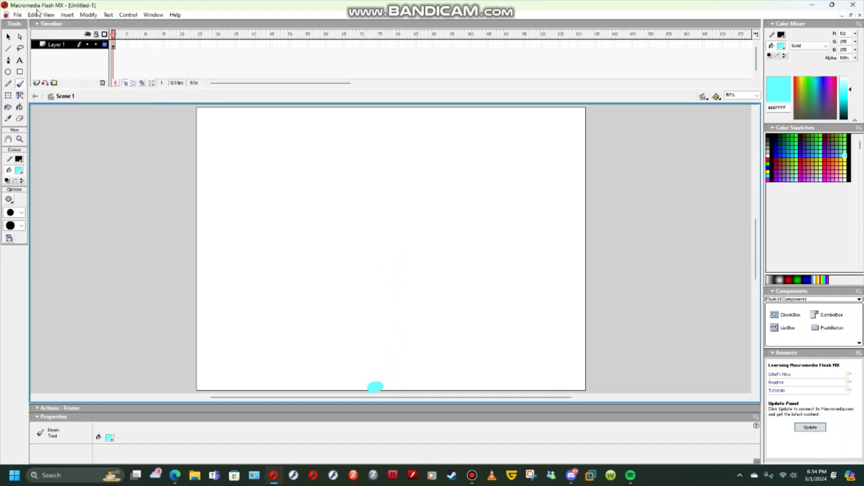
{"action": "left_click", "coordinate": [33, 15]}
{"action": "left_click", "coordinate": [45, 25]}
{"action": "left_click", "coordinate": [41, 409]}
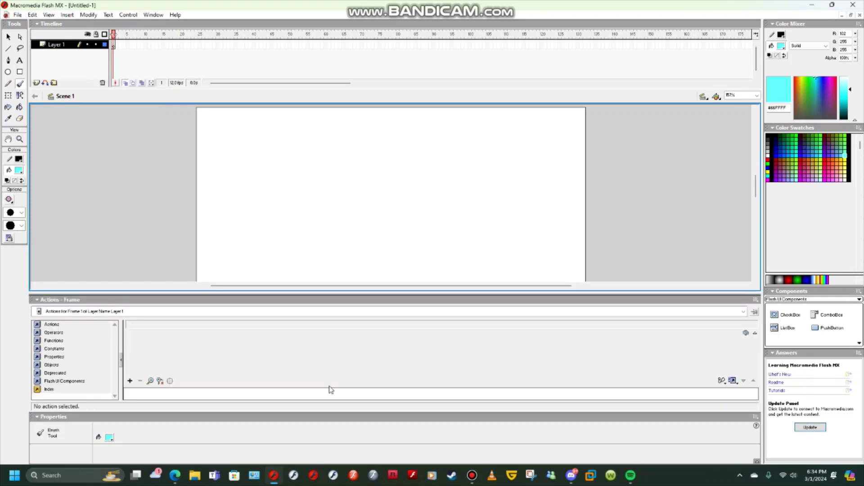
{"action": "left_click", "coordinate": [41, 300]}
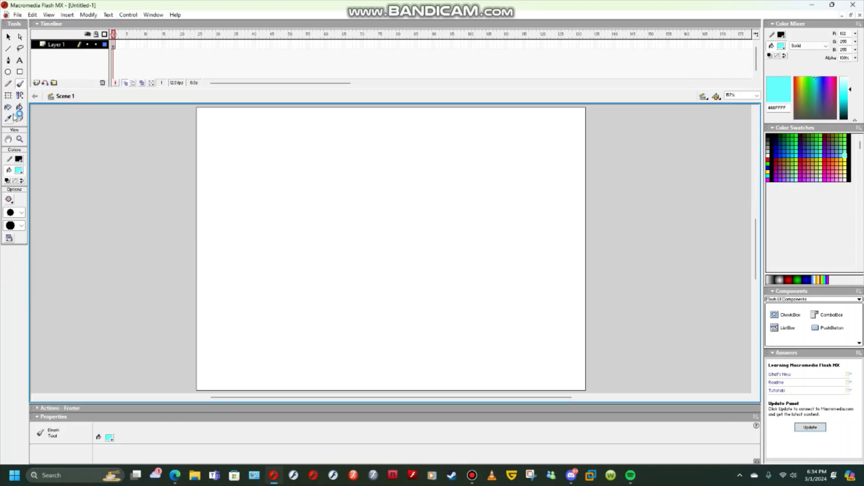
Step: Take the Free Transform tool, drag a selection across the empty stage, then switch to Fill Transform
{"action": "left_click", "coordinate": [8, 96]}
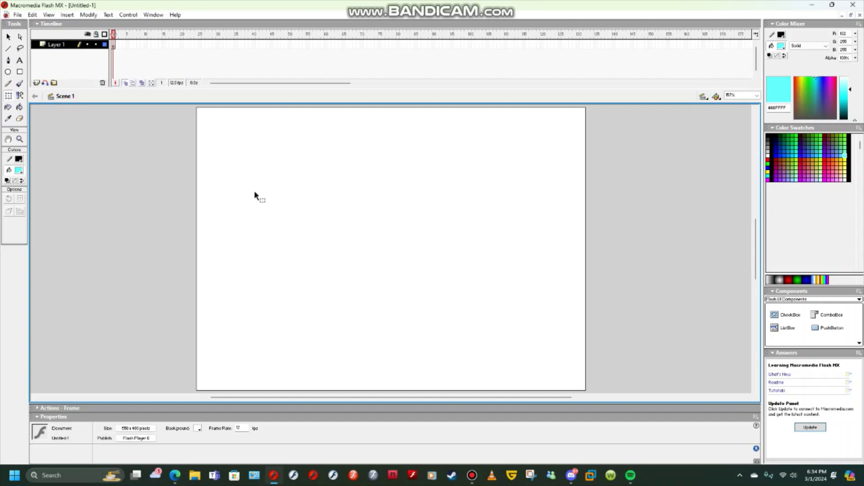
{"action": "left_click_drag", "start_coordinate": [255, 192], "coordinate": [503, 328]}
{"action": "left_click", "coordinate": [18, 97]}
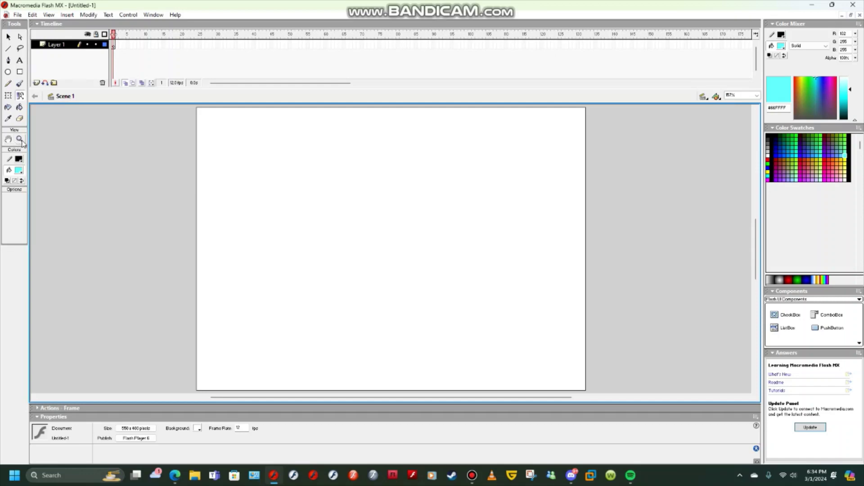
Step: Step the zoom through 200%, 400%, 25% and 50%, settling on 100%
{"action": "left_click", "coordinate": [757, 95]}
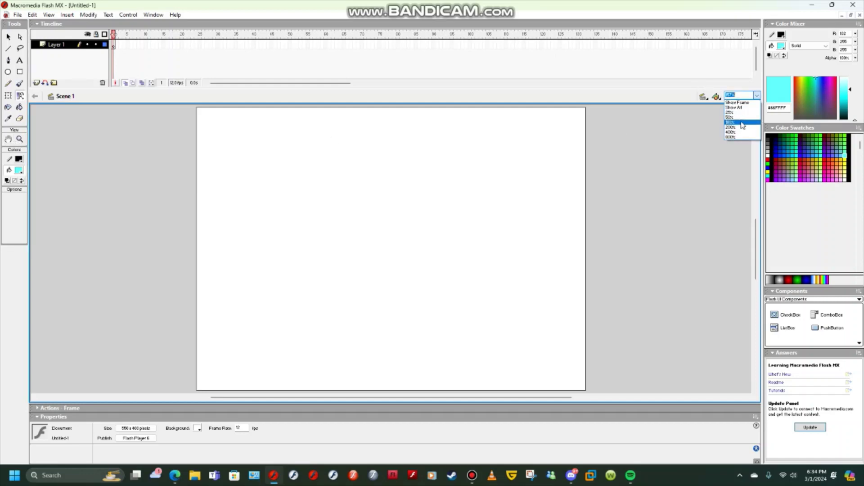
{"action": "left_click", "coordinate": [740, 127]}
{"action": "left_click", "coordinate": [756, 95]}
{"action": "left_click", "coordinate": [740, 132]}
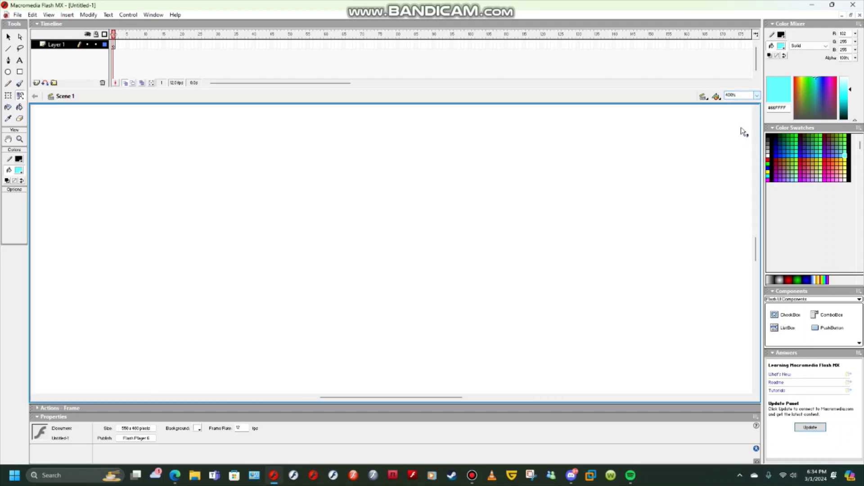
{"action": "left_click", "coordinate": [757, 96]}
{"action": "left_click", "coordinate": [739, 104]}
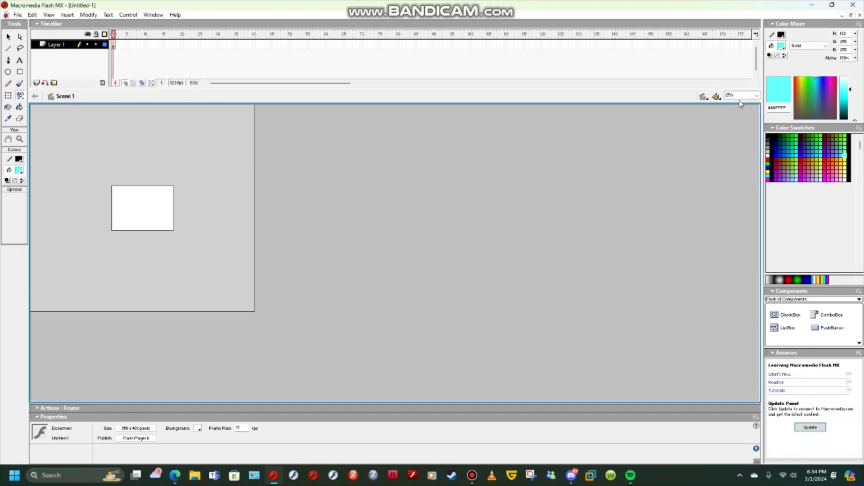
{"action": "left_click", "coordinate": [757, 95]}
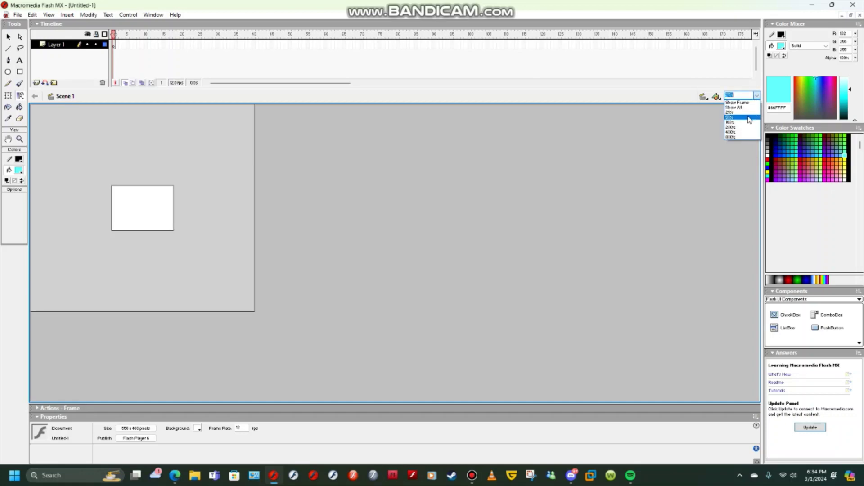
{"action": "left_click", "coordinate": [739, 109]}
{"action": "left_click", "coordinate": [757, 95]}
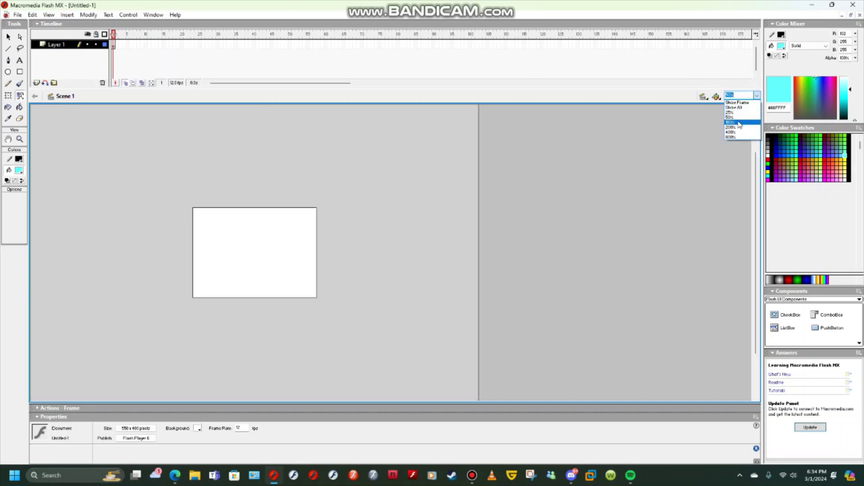
{"action": "left_click", "coordinate": [738, 116]}
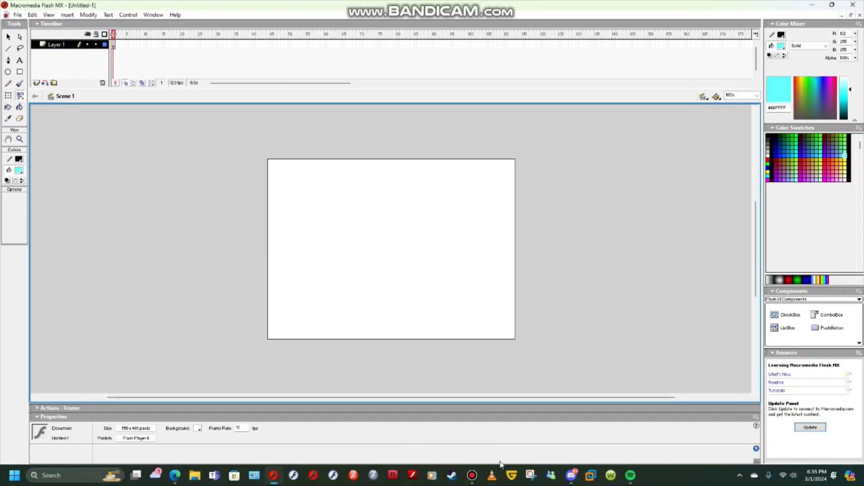
Step: In Bandicam, enable the Record/Stop hotkey option and stop the recording
{"action": "left_click", "coordinate": [471, 475]}
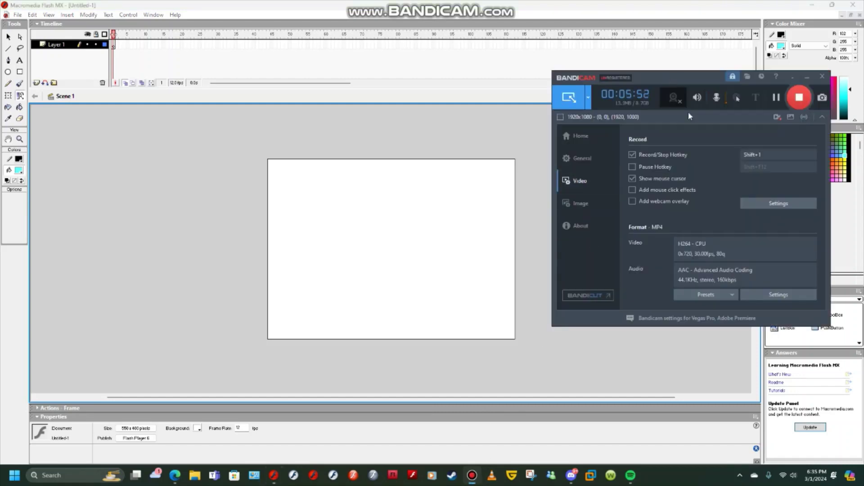
{"action": "left_click", "coordinate": [632, 154]}
{"action": "left_click", "coordinate": [799, 98]}
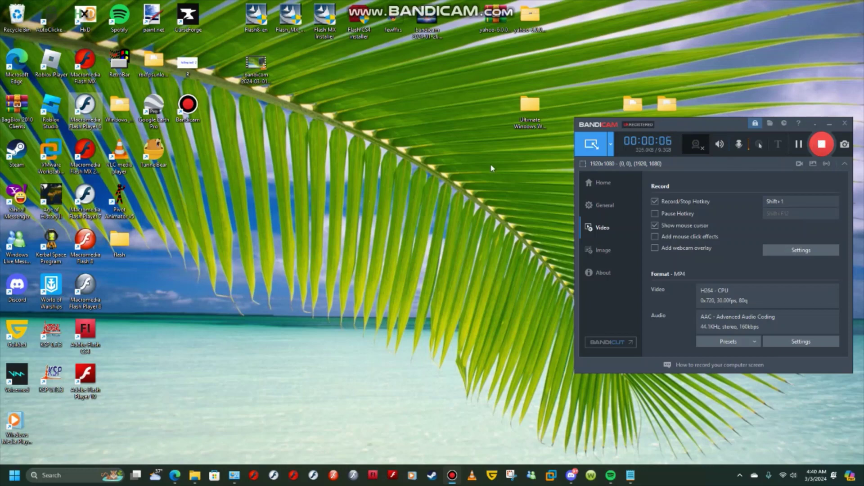
Step: Launch the standalone Flash Player 6 and bring up its Open dialog from the File menu
{"action": "double_click", "coordinate": [96, 105]}
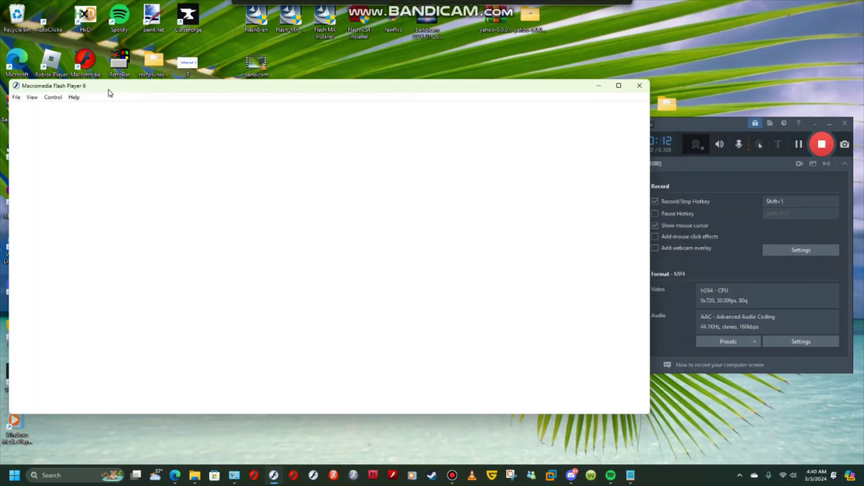
{"action": "left_click", "coordinate": [16, 97]}
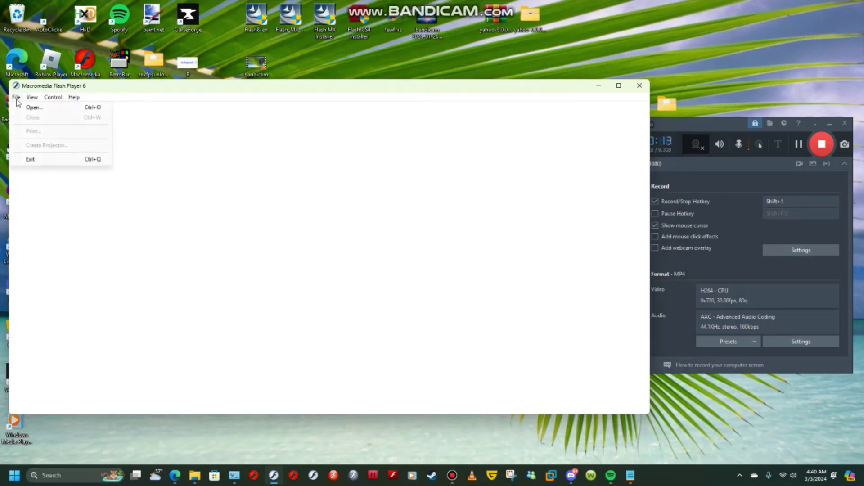
{"action": "left_click", "coordinate": [49, 110]}
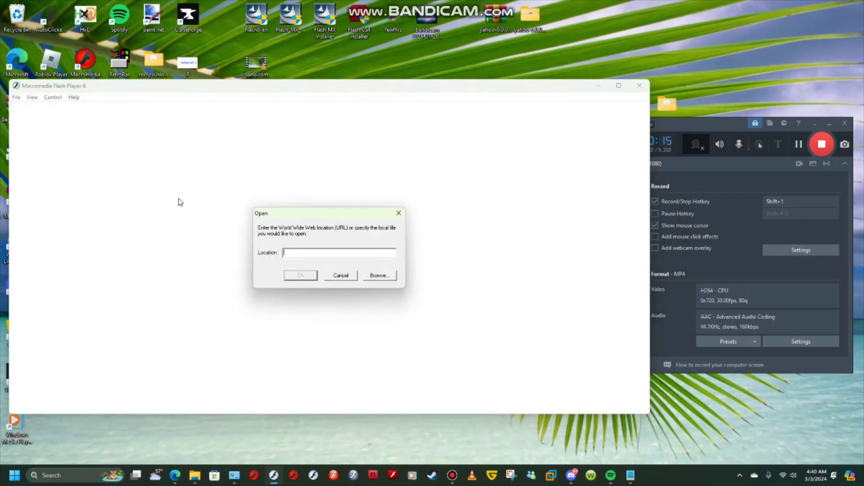
Step: Browse the swf stuff folder and select the dieinstyle movie
{"action": "left_click", "coordinate": [378, 276]}
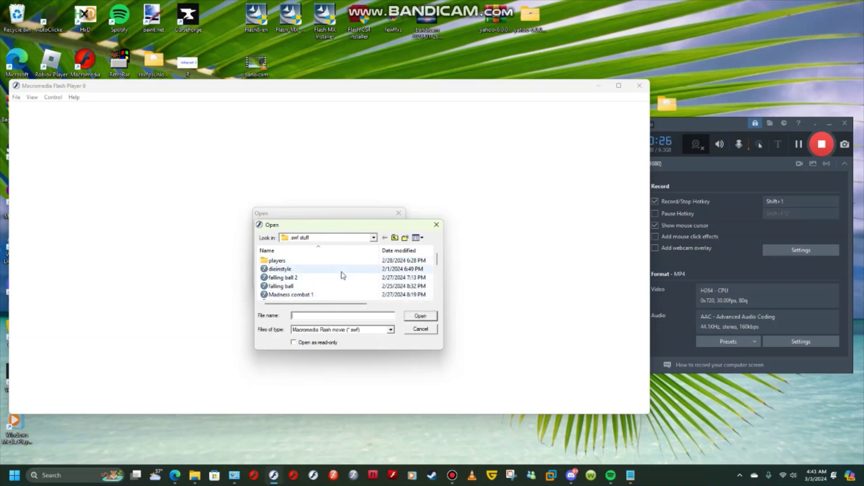
{"action": "scroll", "coordinate": [342, 275], "scroll_direction": "down", "scroll_amount": 3}
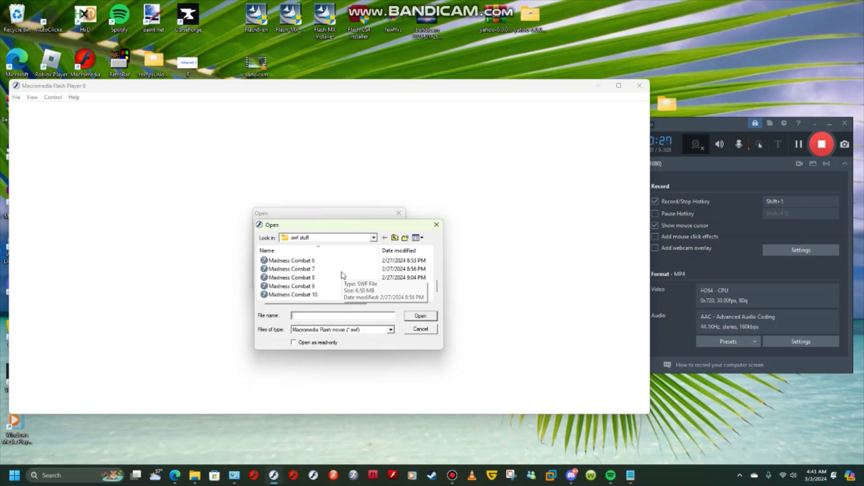
{"action": "scroll", "coordinate": [342, 275], "scroll_direction": "up", "scroll_amount": 3}
{"action": "left_click", "coordinate": [322, 270]}
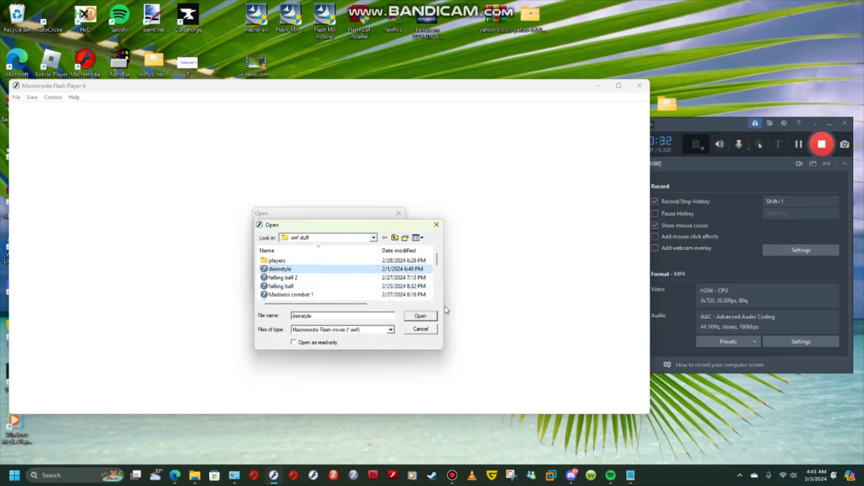